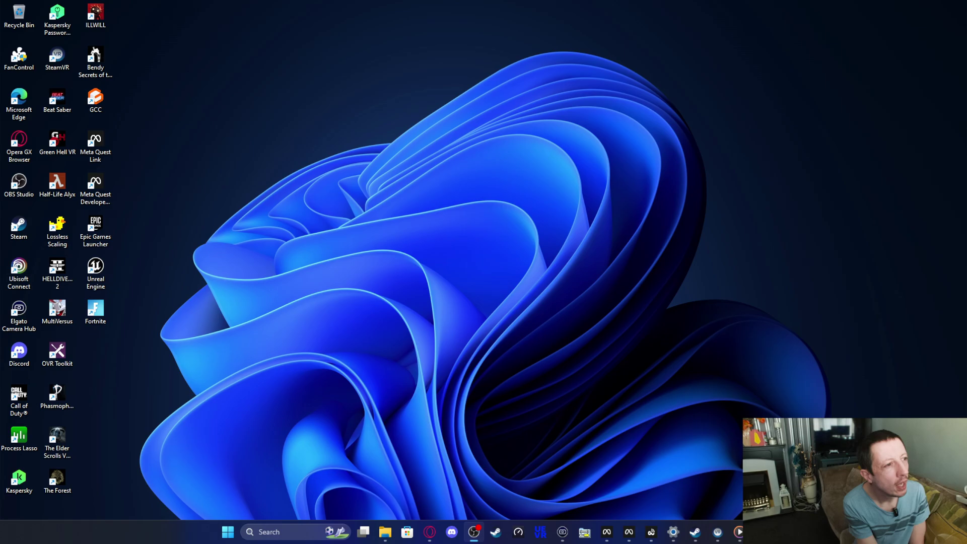
Bring up the Steam store window from the taskbar, then minimize it again
click(438, 262)
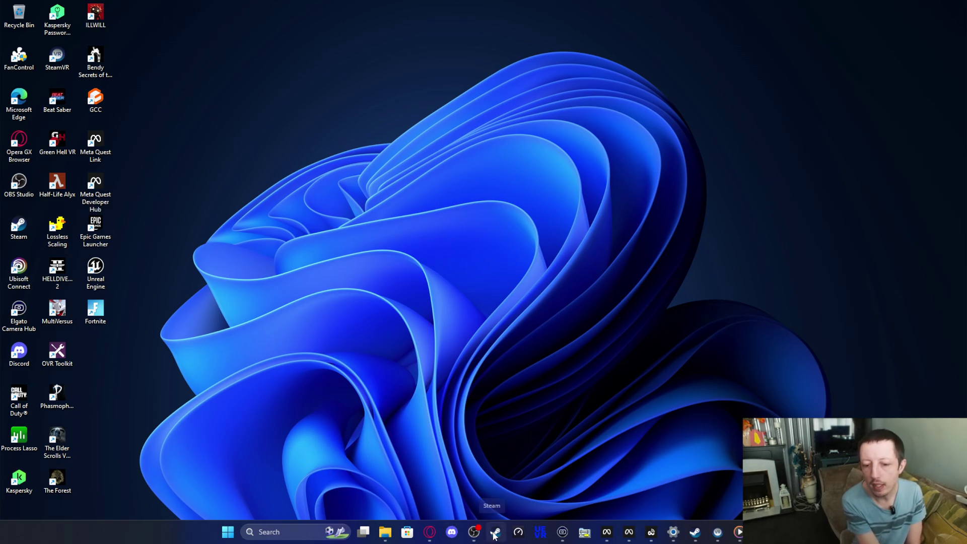
mouse_move(433, 536)
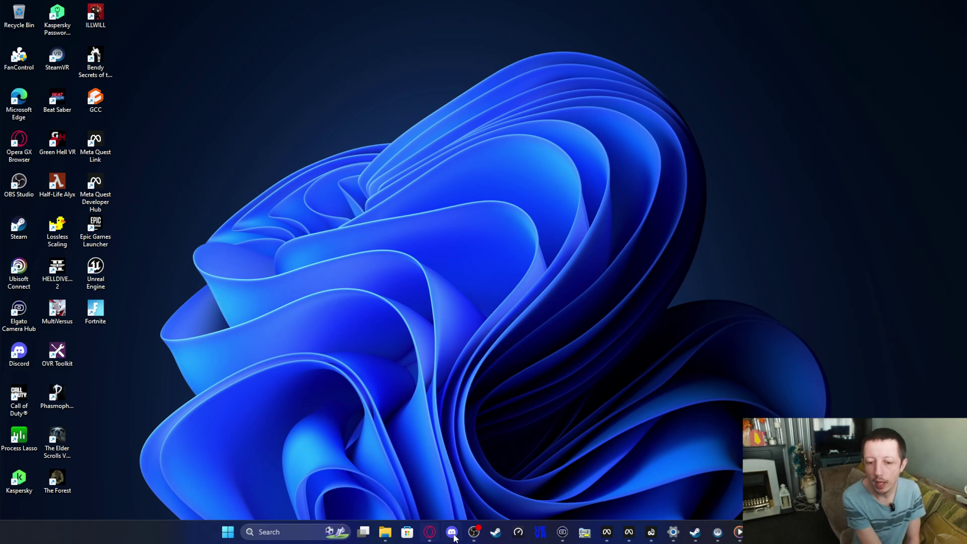
click(496, 533)
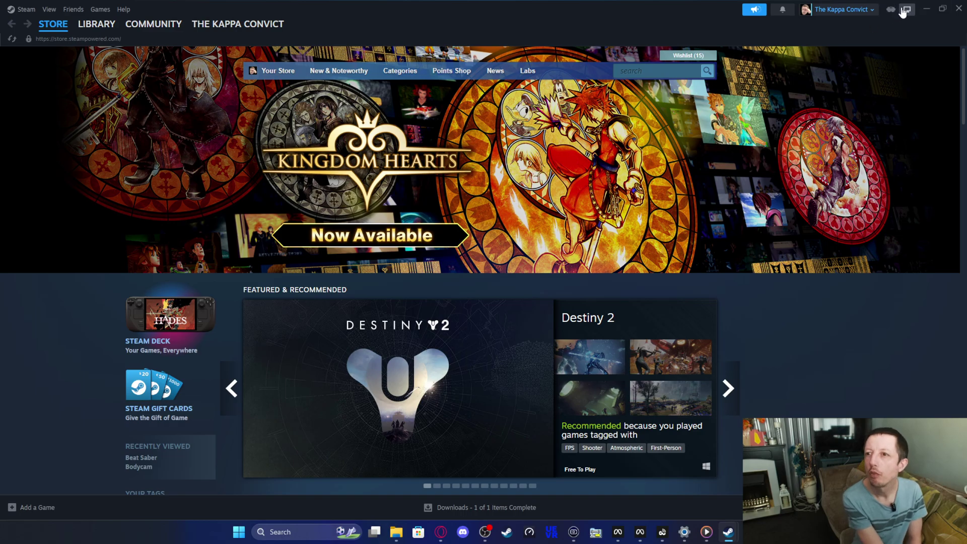
click(926, 9)
click(553, 101)
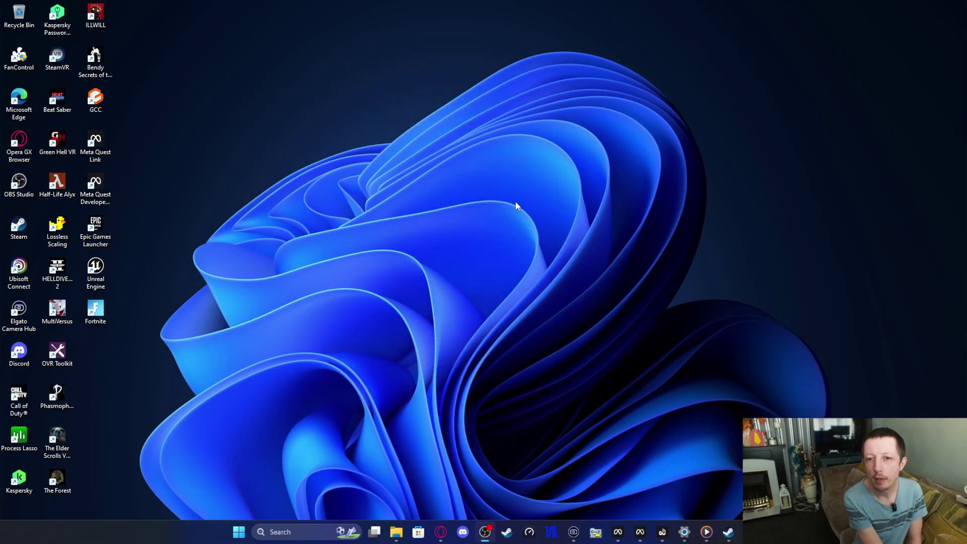
In Opera GX's NVIDIA tab, start the 555.99 driver download, then cancel the Save As dialog
click(441, 533)
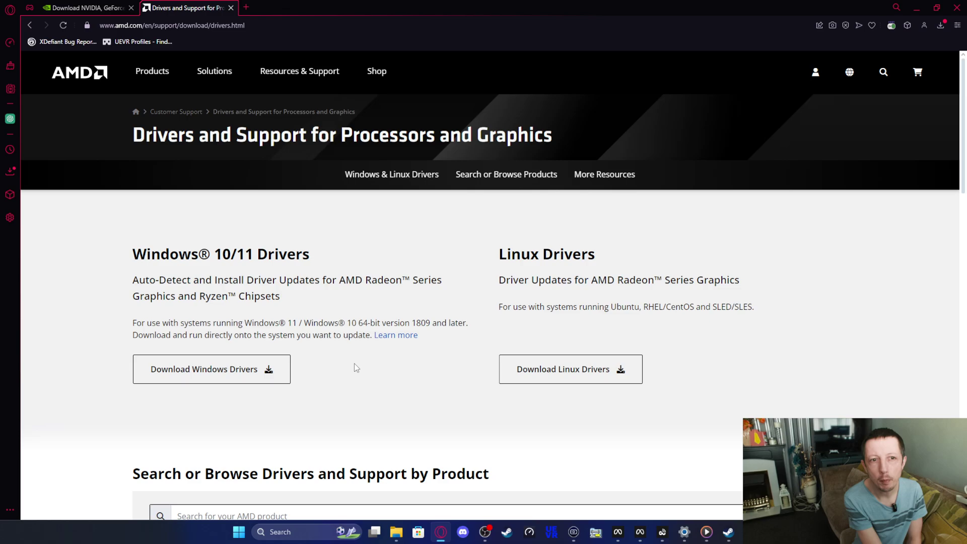
click(87, 8)
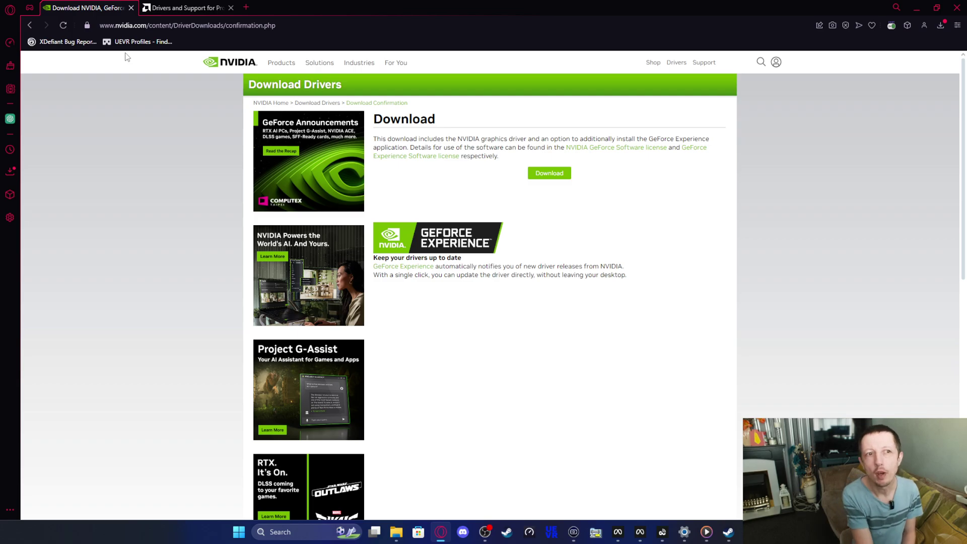
click(549, 177)
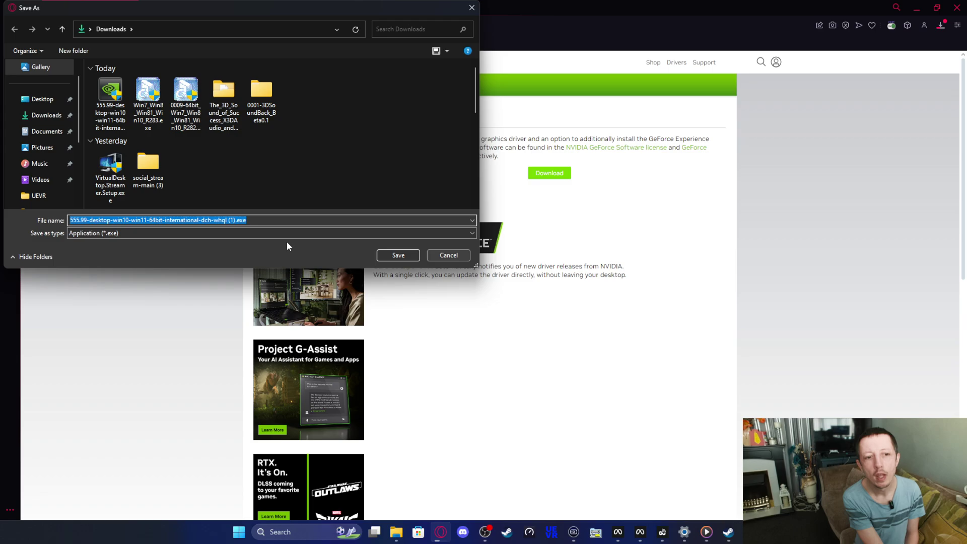
click(453, 260)
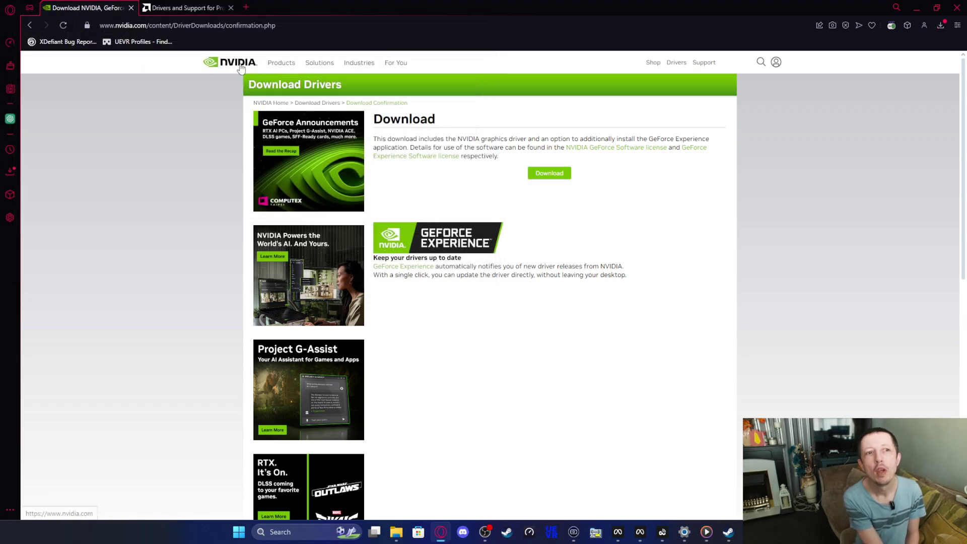
click(175, 14)
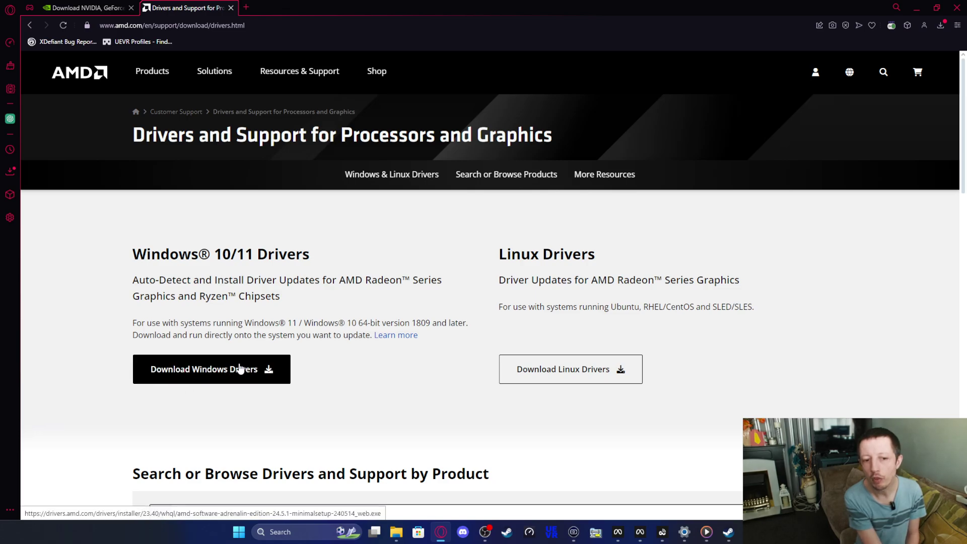
click(87, 8)
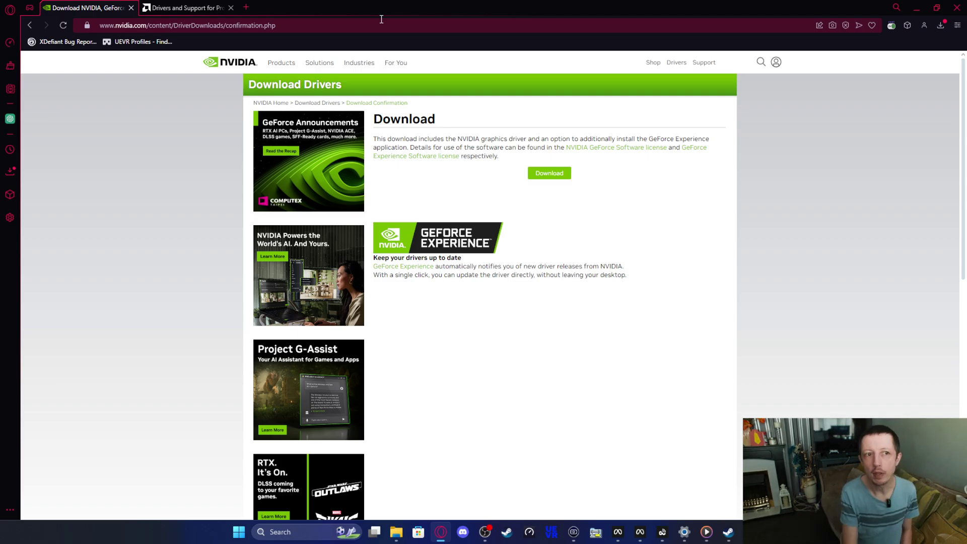
Minimize Opera, restore Steam and search the store for 'steam vr'
click(915, 12)
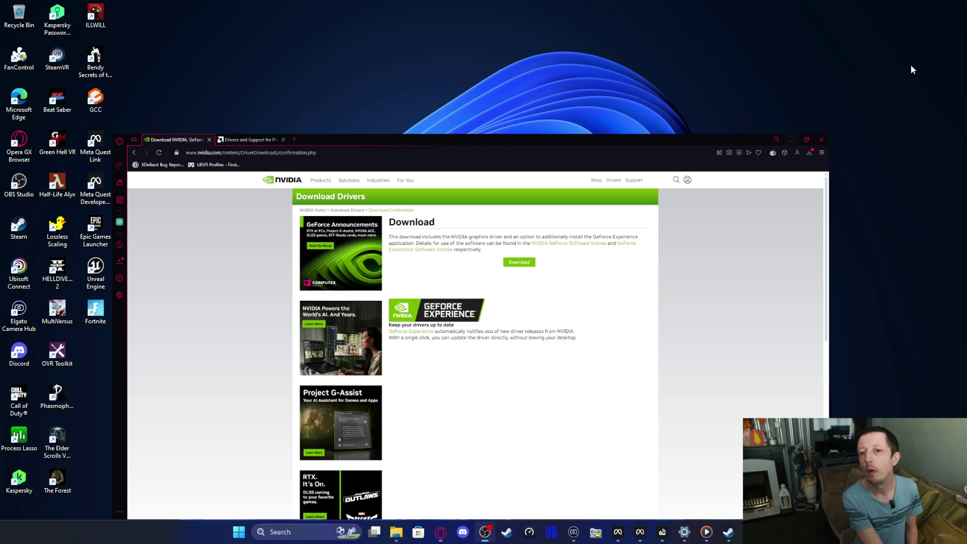
click(729, 532)
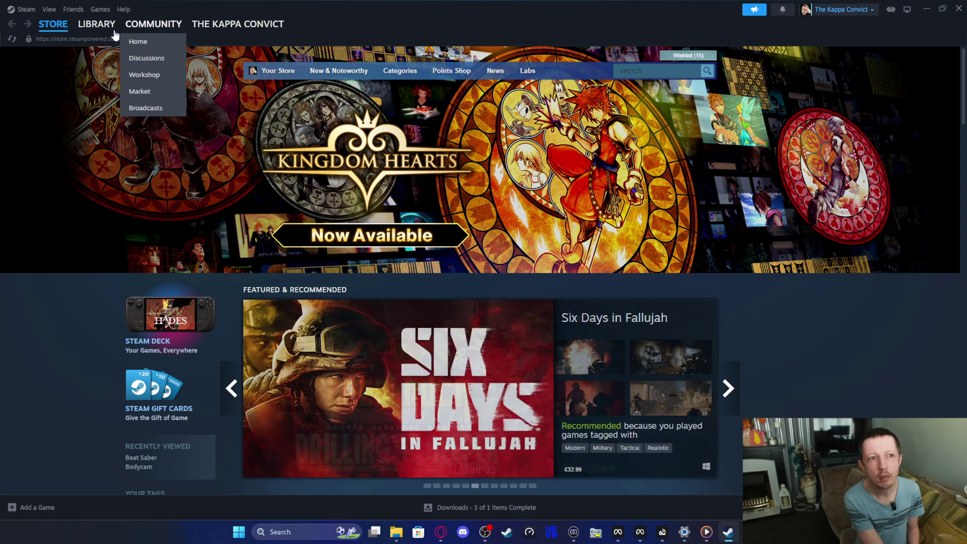
click(53, 24)
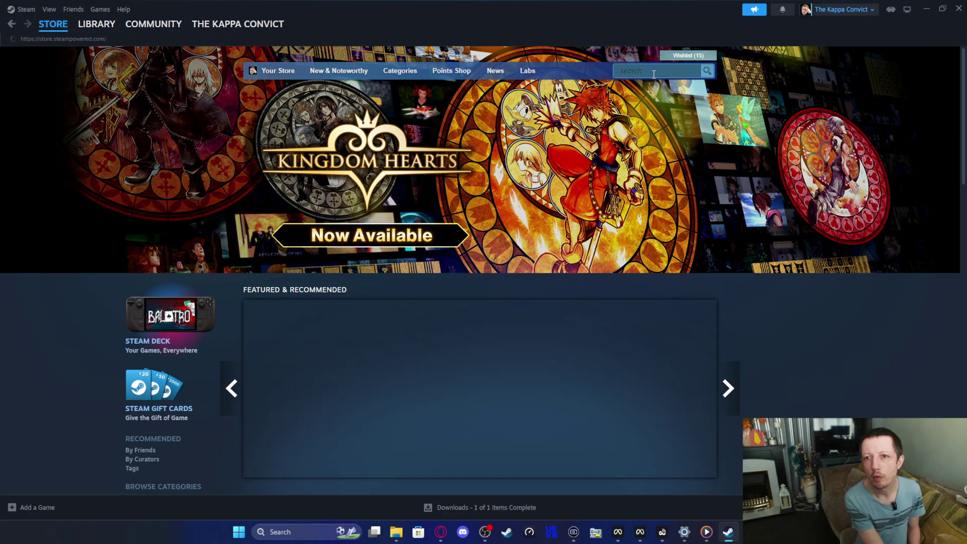
click(650, 70)
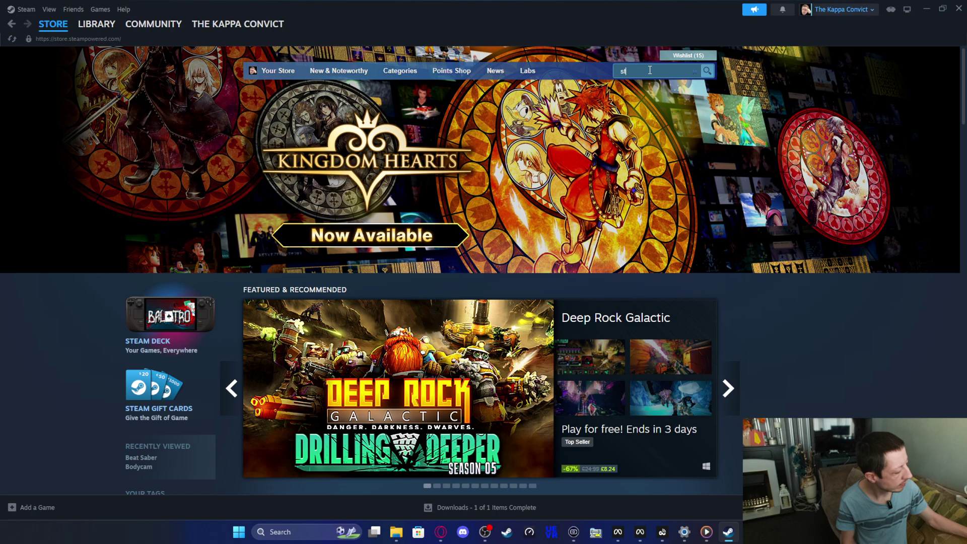
text(steam )
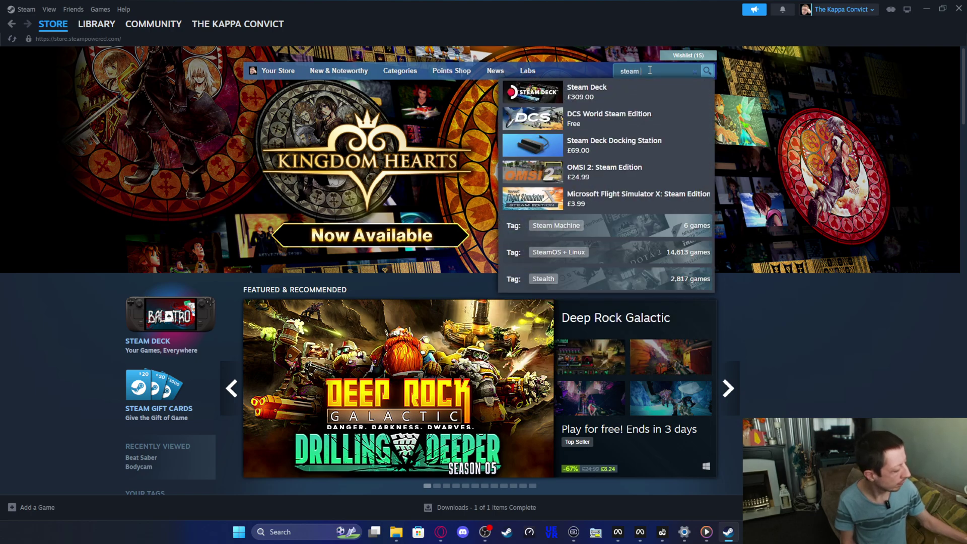
text(vr)
key(Return)
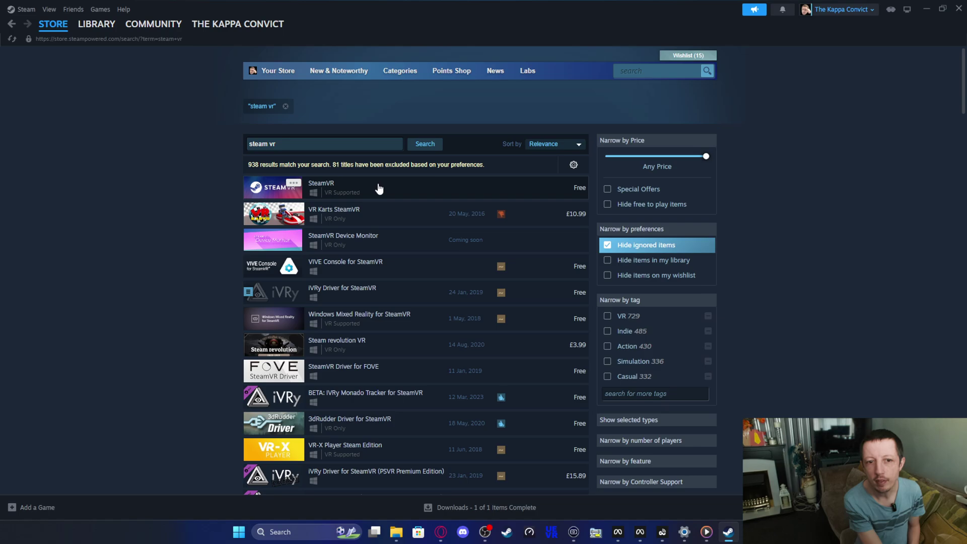
Open the SteamVR store page, confirm it is already owned, then close the store view
click(363, 189)
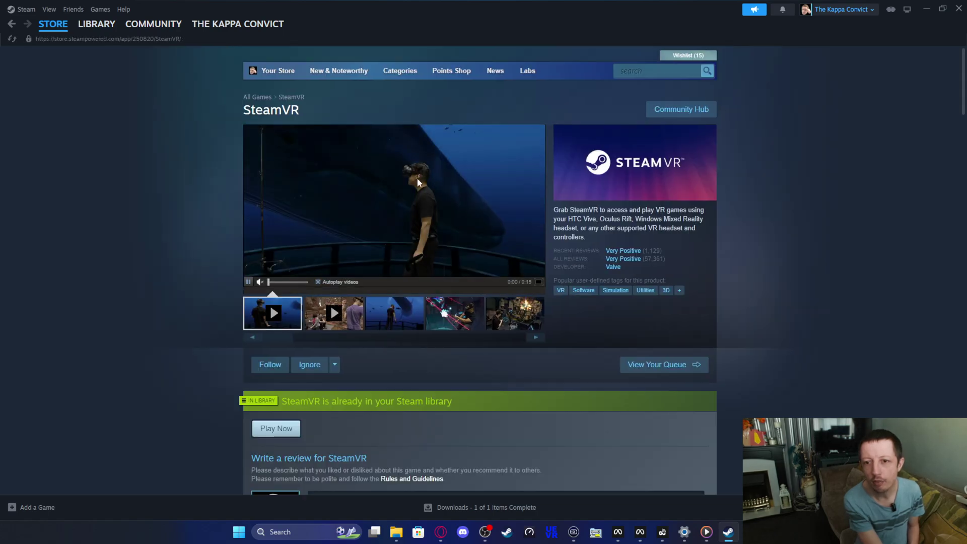
scroll(339, 247, down, 3)
scroll(339, 251, down, 5)
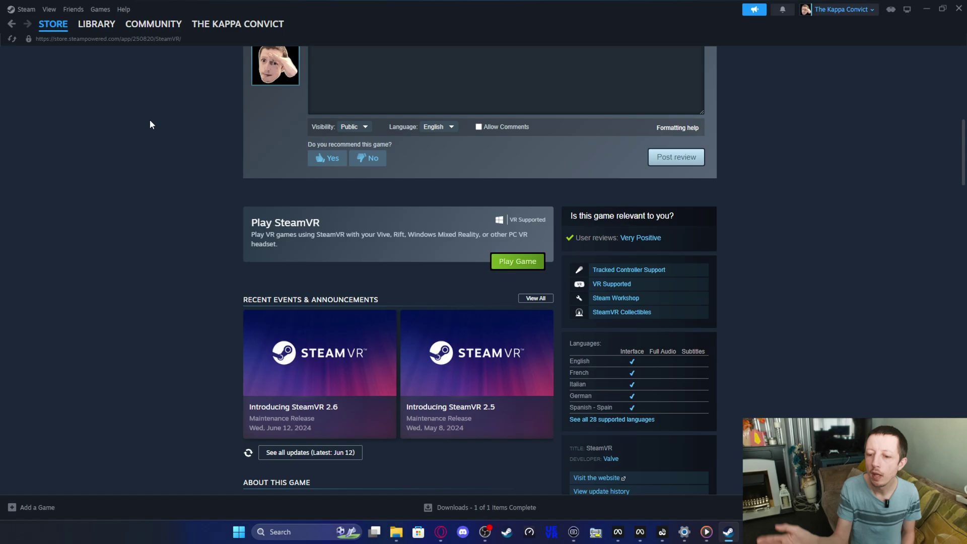
click(959, 8)
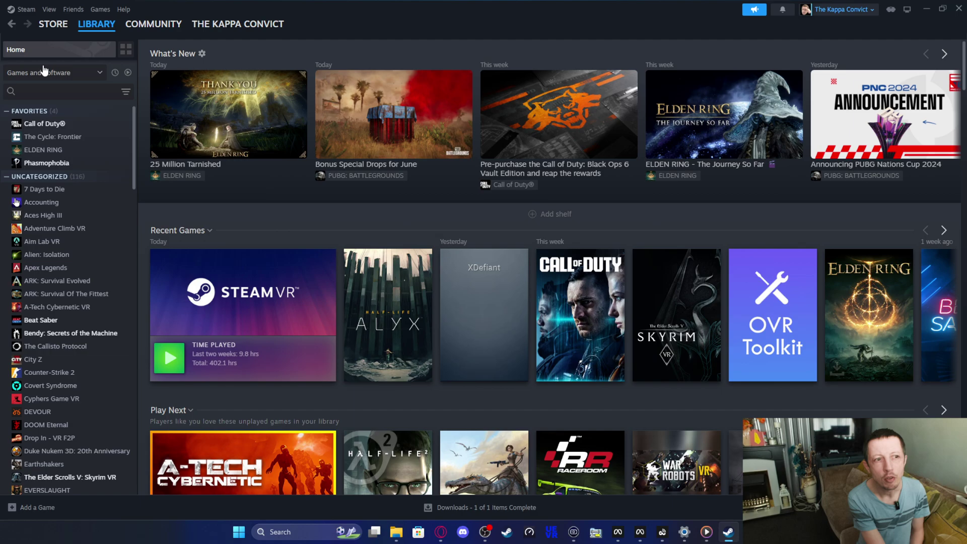
Filter the library by 'steam' and open Steam > Settings
click(48, 90)
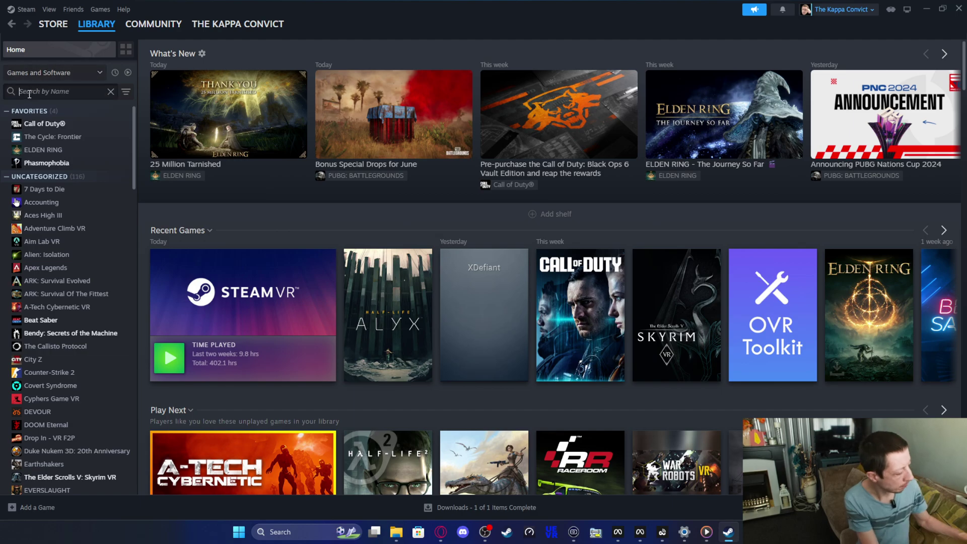
text(steam)
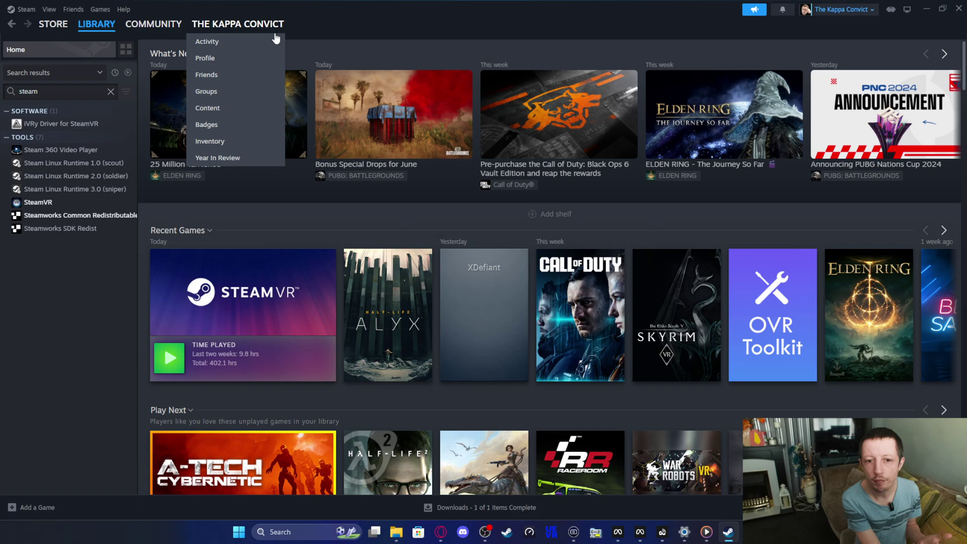
mouse_move(50, 26)
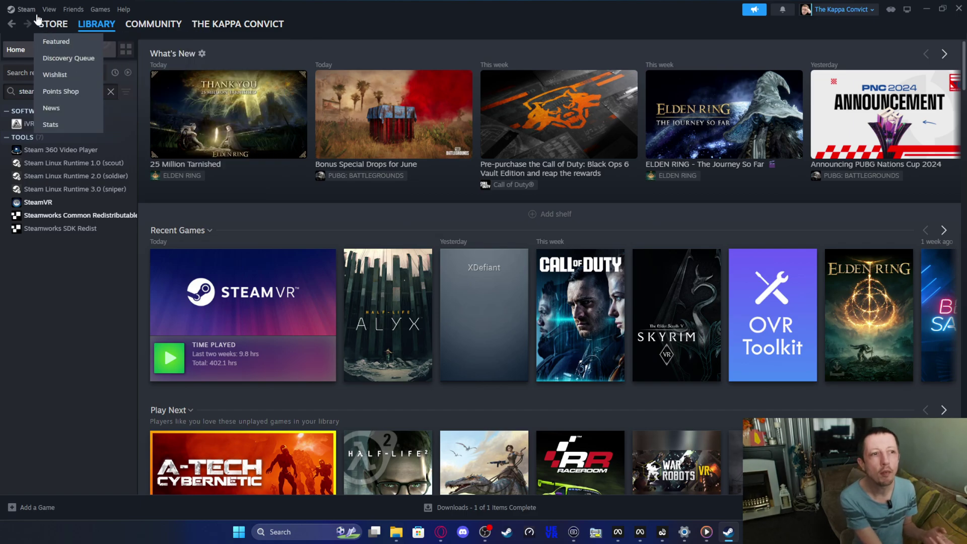
click(22, 9)
click(26, 110)
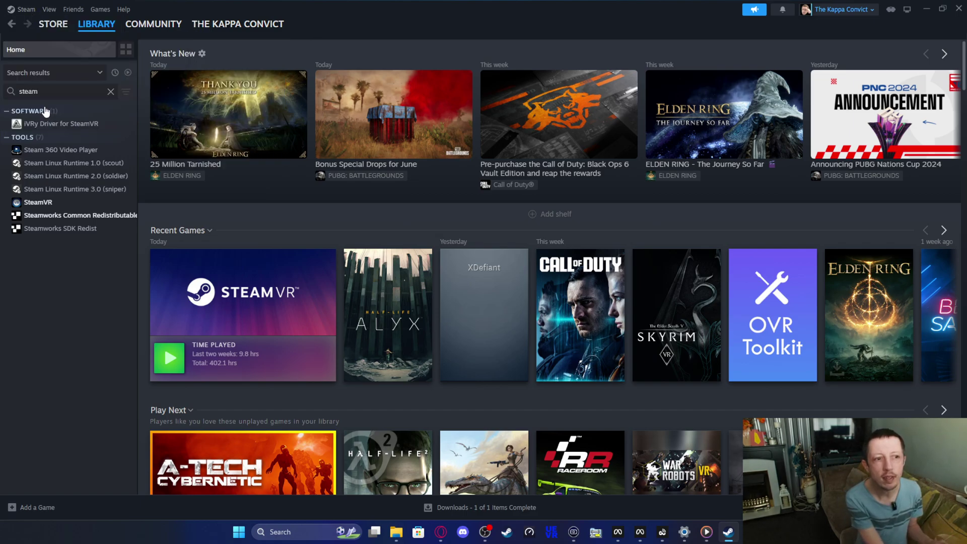
Under Remote Play, unpair the Oculus Quest 3 and begin pairing a new Steam Link
scroll(311, 219, down, 1)
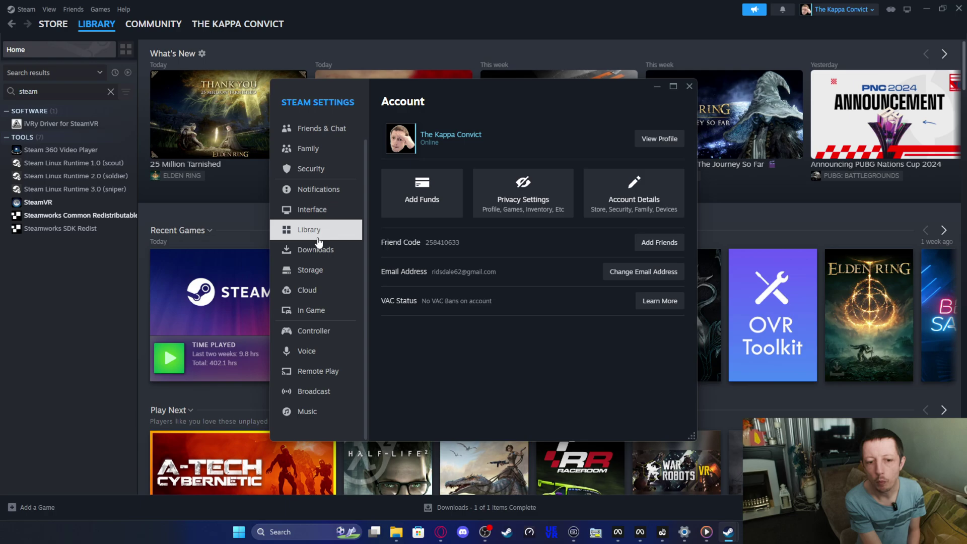
click(315, 372)
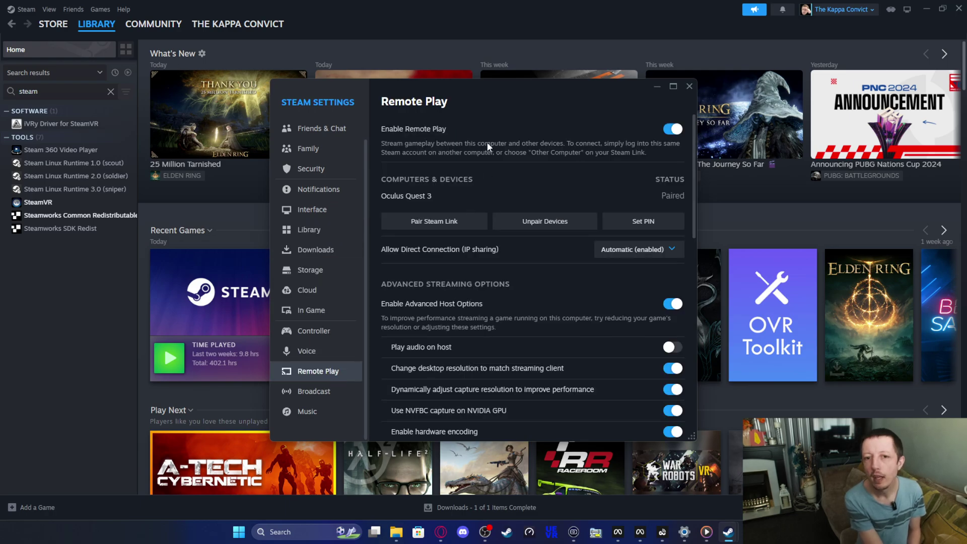
drag(508, 93, 424, 77)
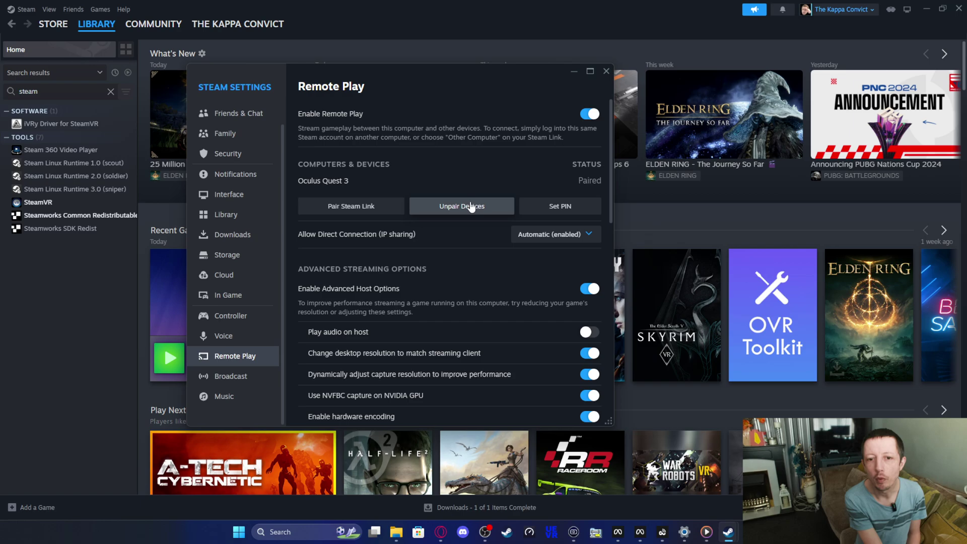
click(453, 207)
click(384, 258)
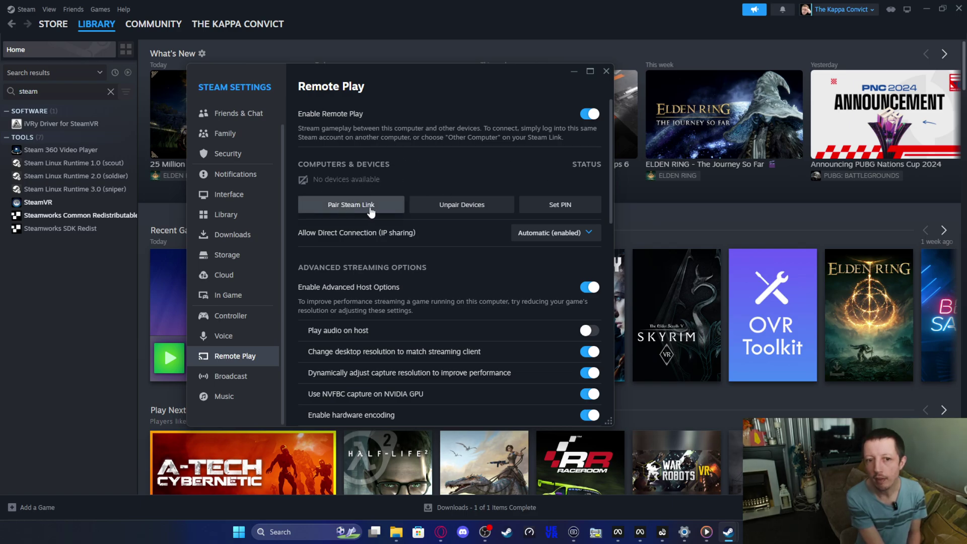
click(355, 210)
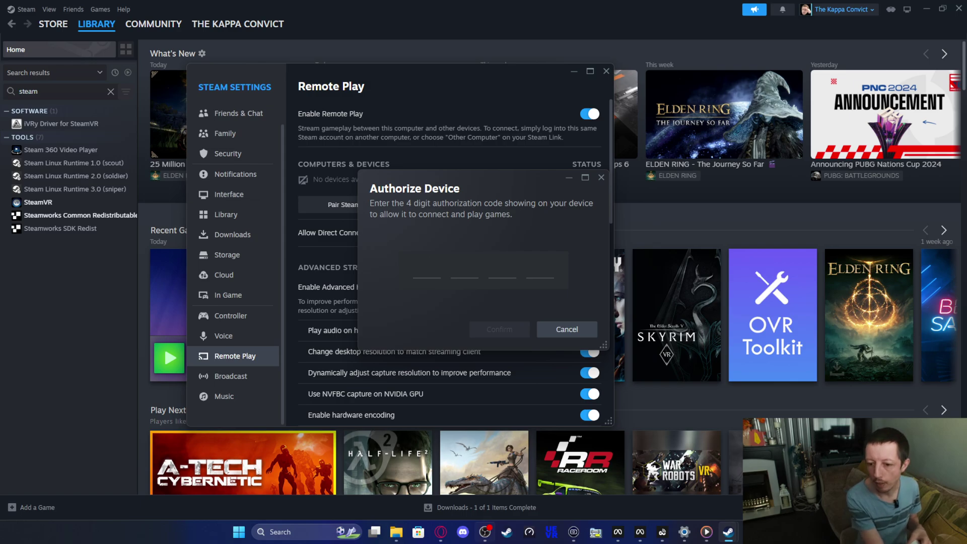
Launch Meta Quest Link and Developer Hub, then cast the Quest 3 view to the PC
click(619, 533)
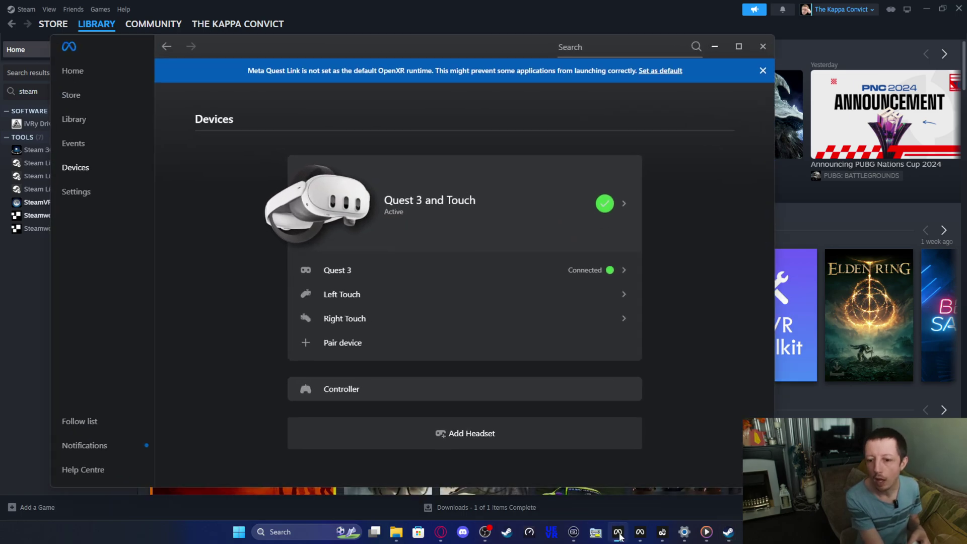
click(641, 533)
click(662, 533)
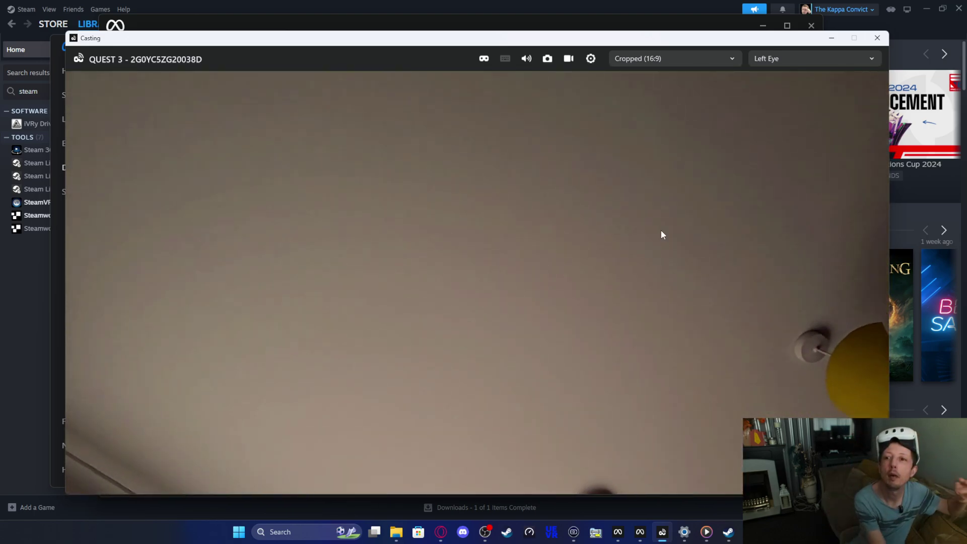
Set aside the casting, Developer Hub and Quest Link windows, then confirm the 4-digit code
click(831, 38)
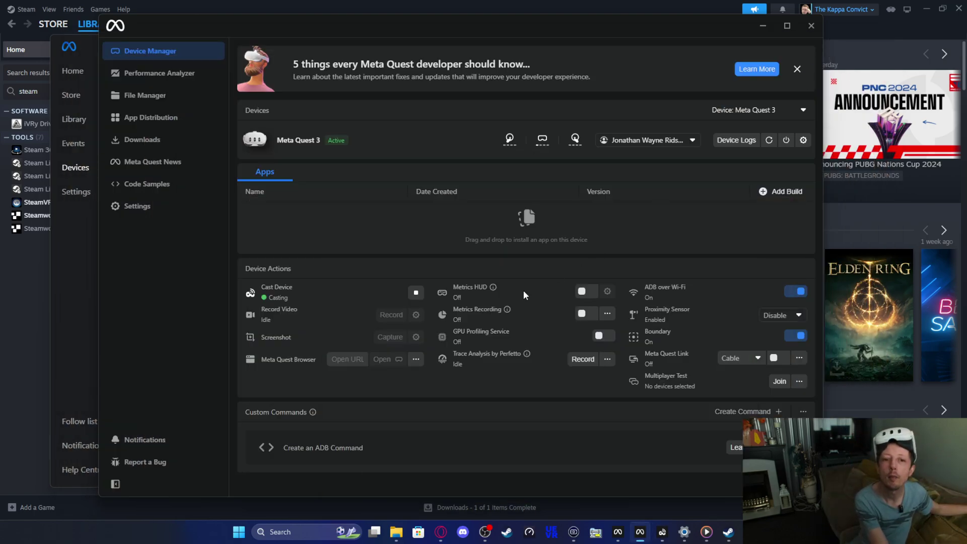
click(764, 27)
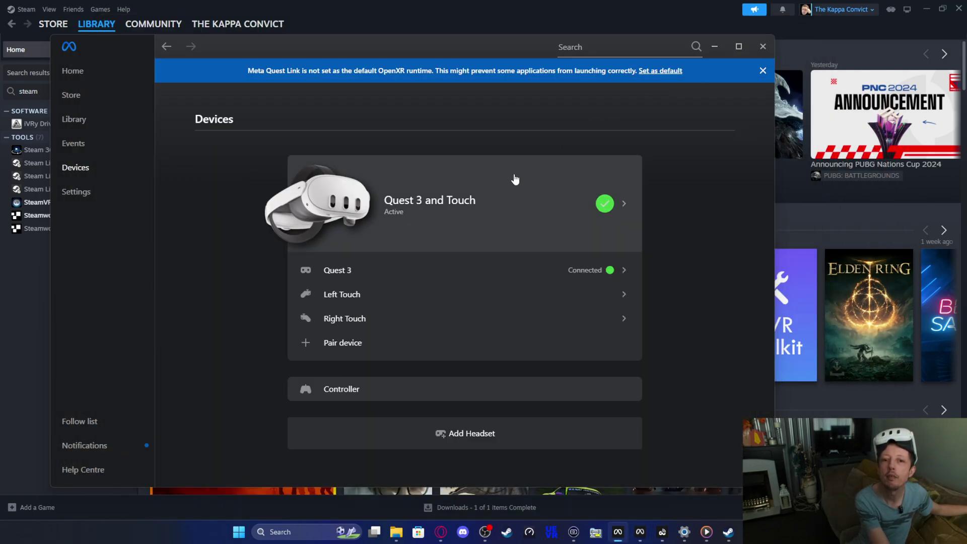
click(718, 52)
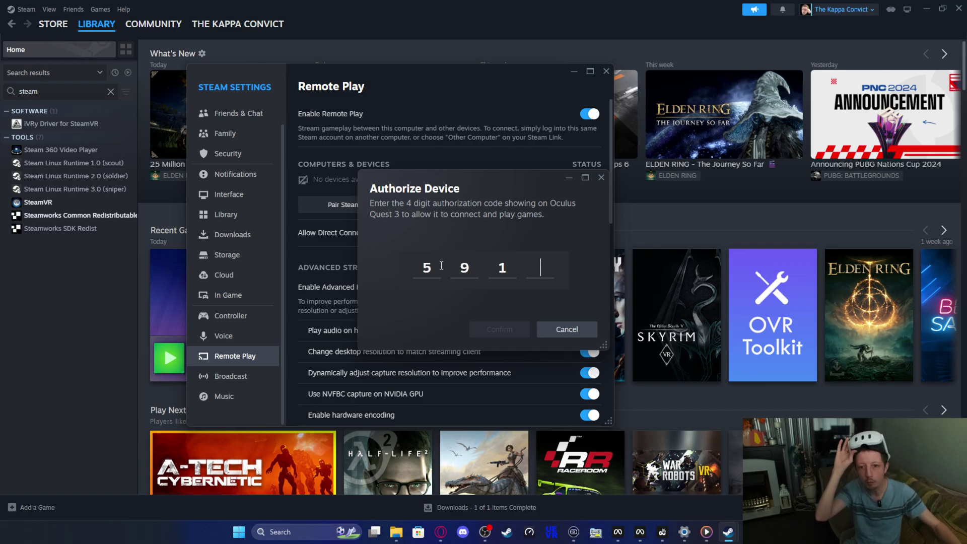
key(Return)
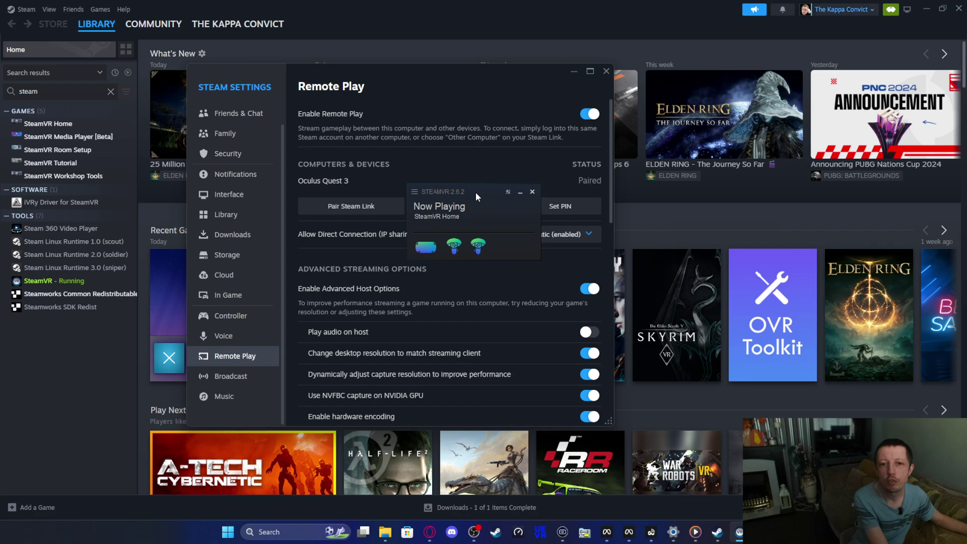
Reposition the SteamVR status window over Steam settings and open its hamburger menu
drag(476, 192, 392, 172)
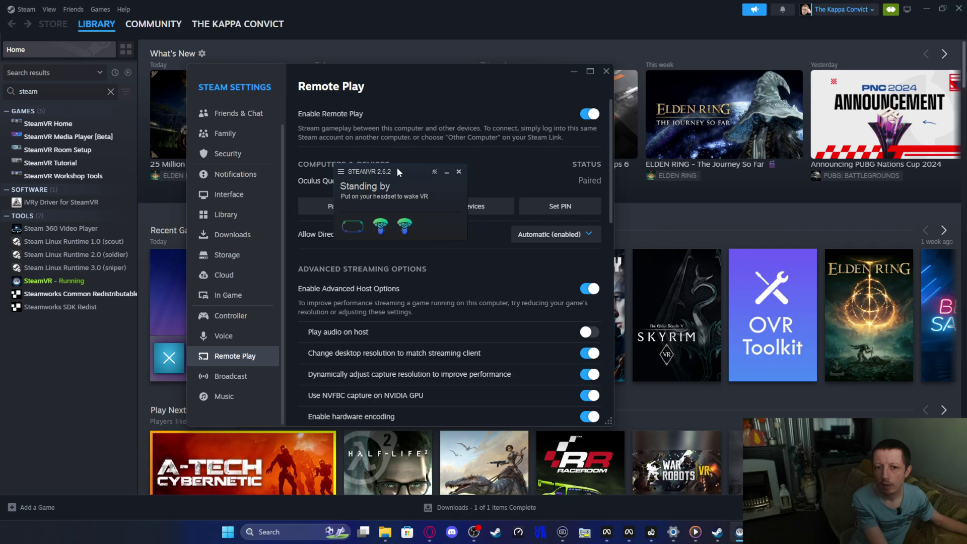
drag(378, 167, 379, 161)
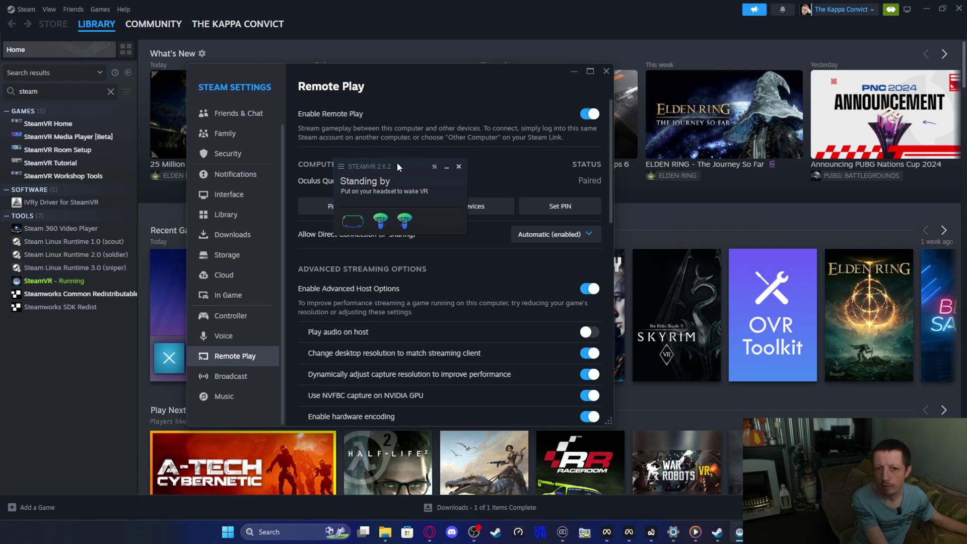
click(341, 164)
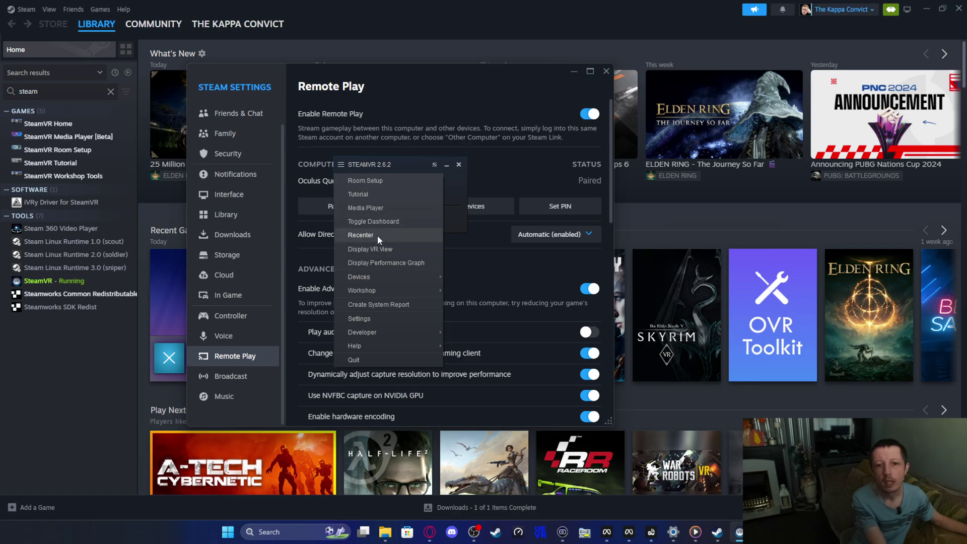
Uncheck Display VR View in the SteamVR main menu
mouse_move(369, 279)
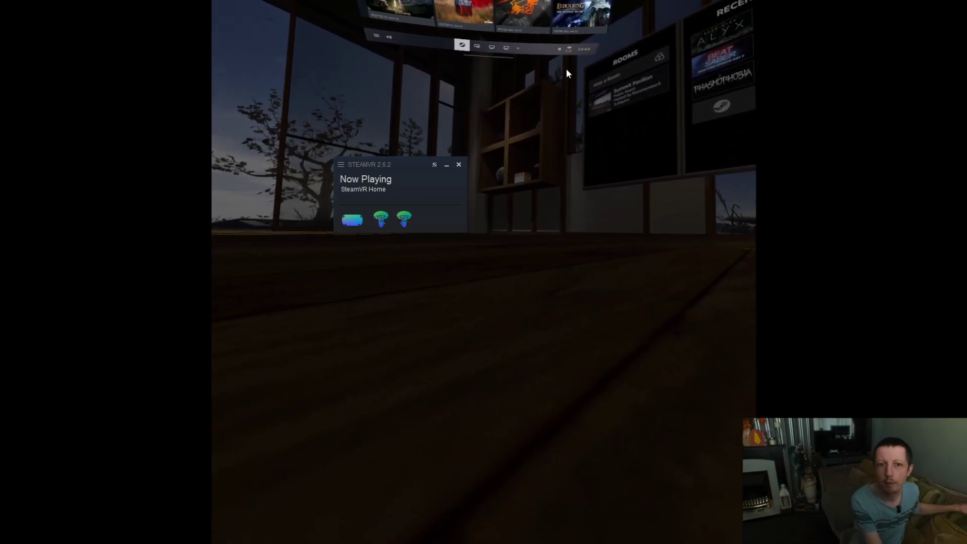
click(341, 165)
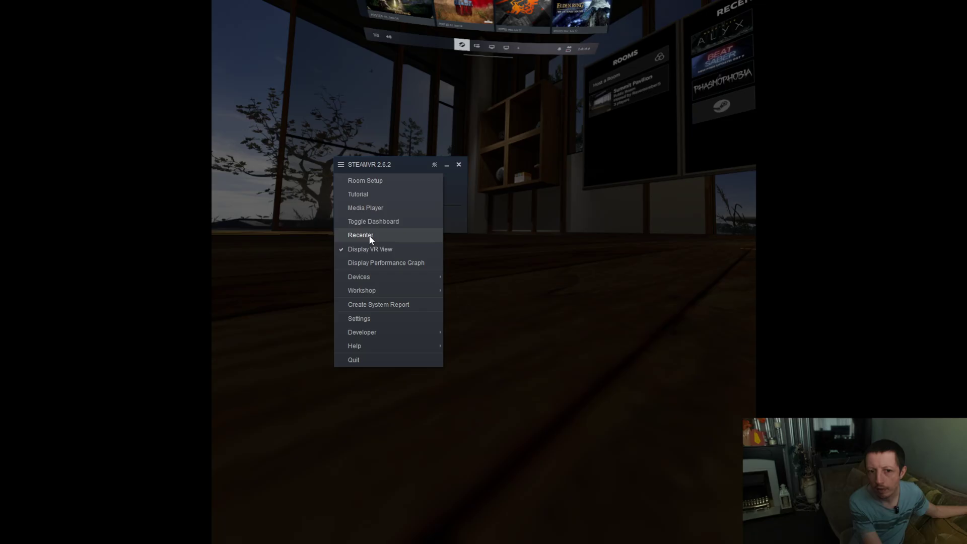
click(372, 249)
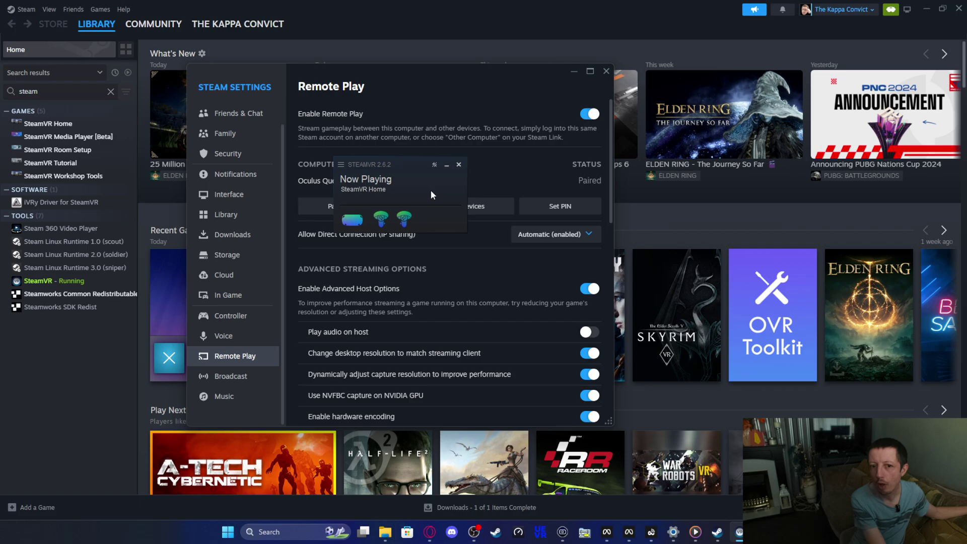
Minimize SteamVR, move Steam Settings up-left, and scroll down to Advanced Host Options
click(446, 165)
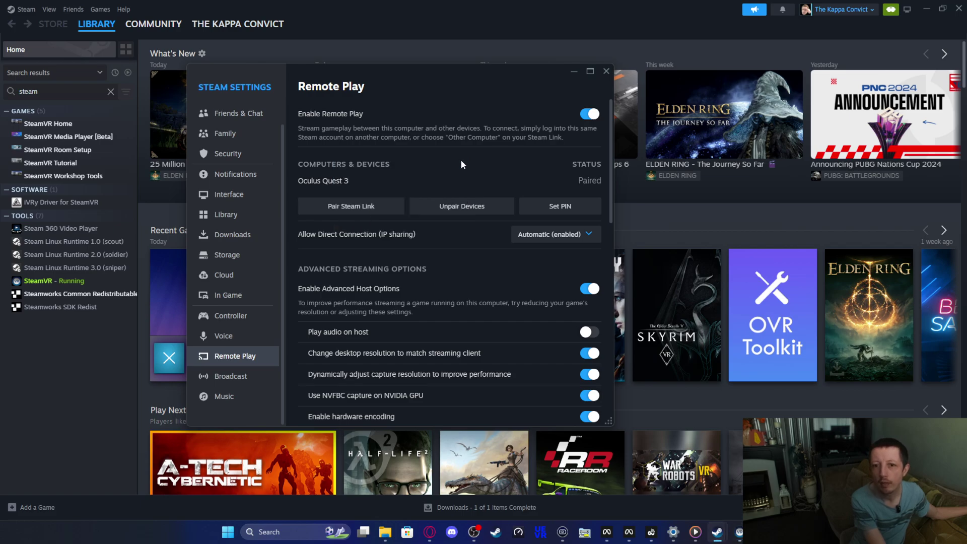
drag(478, 70, 464, 38)
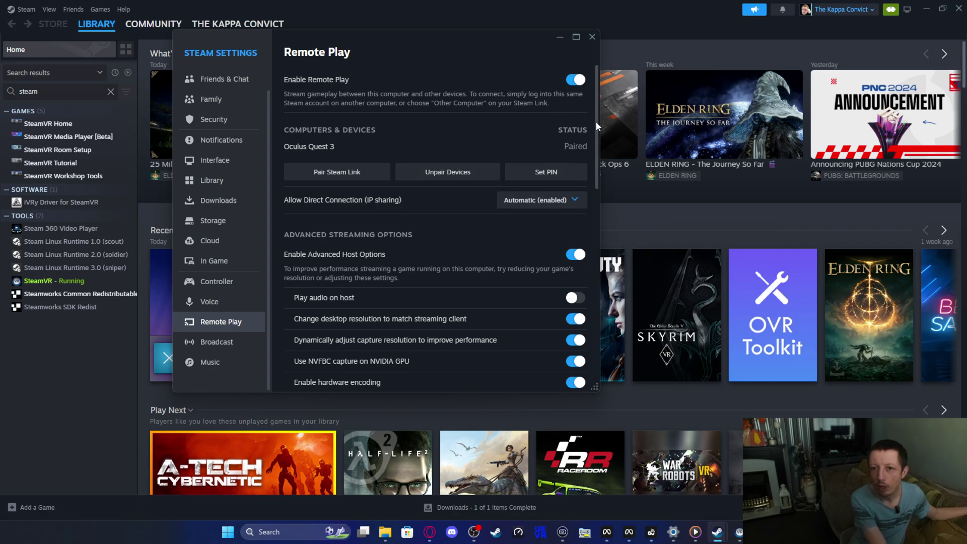
scroll(596, 123, down, 1)
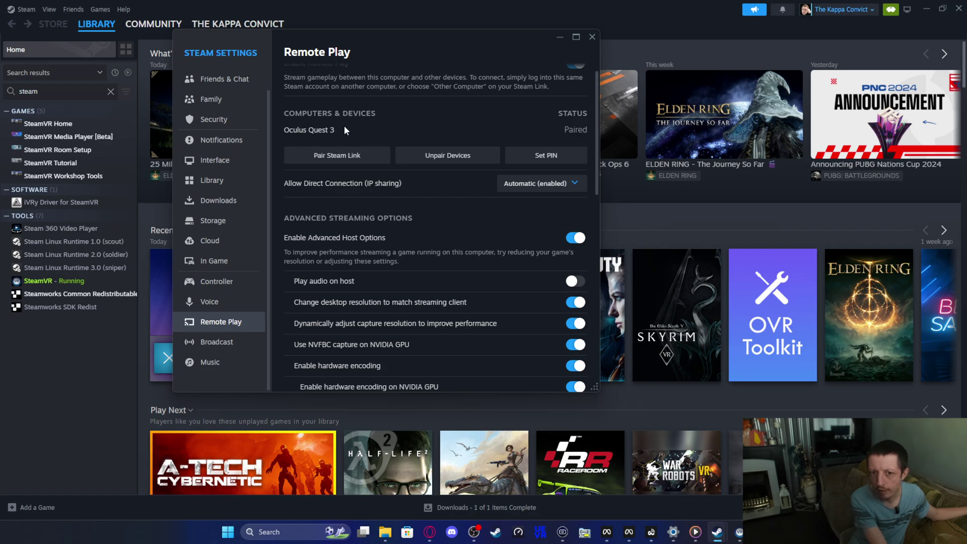
scroll(597, 120, down, 2)
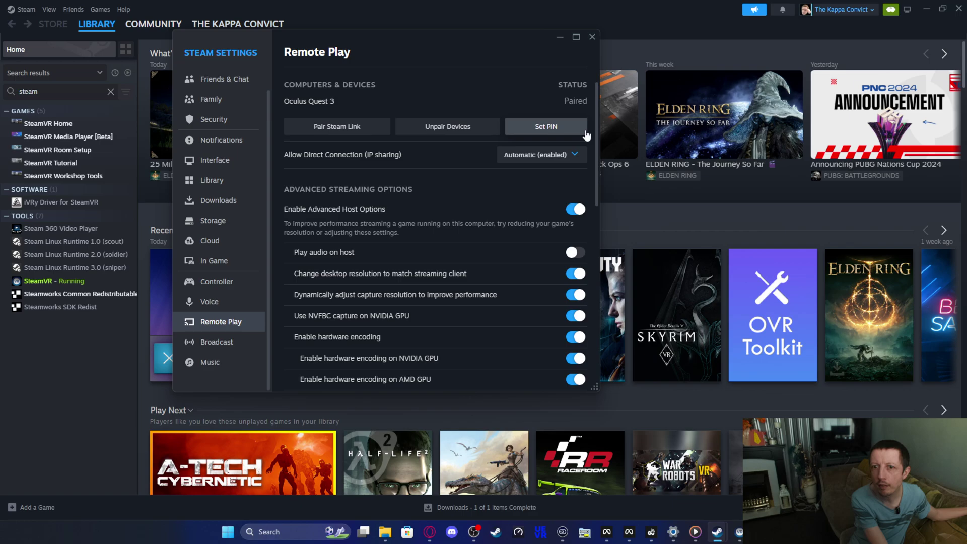
scroll(594, 121, down, 1)
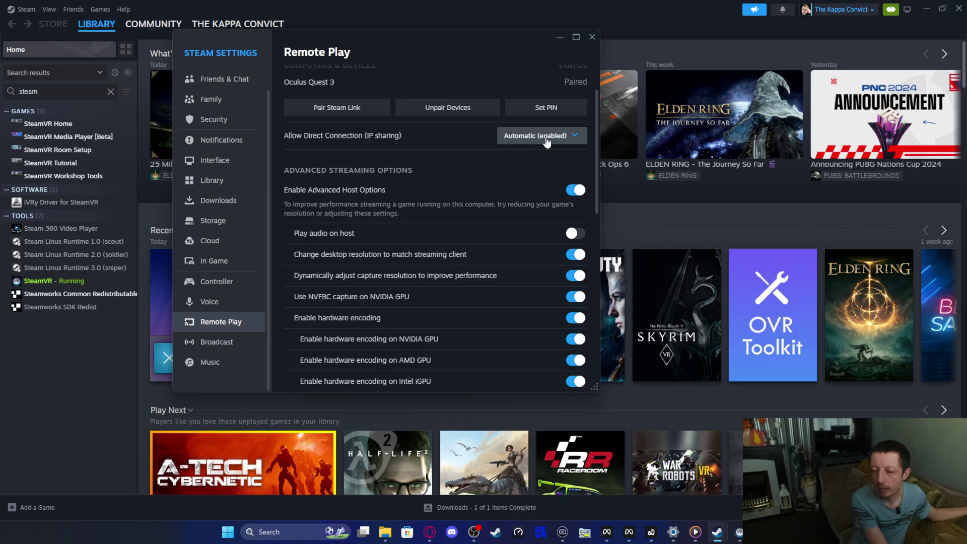
scroll(460, 157, down, 2)
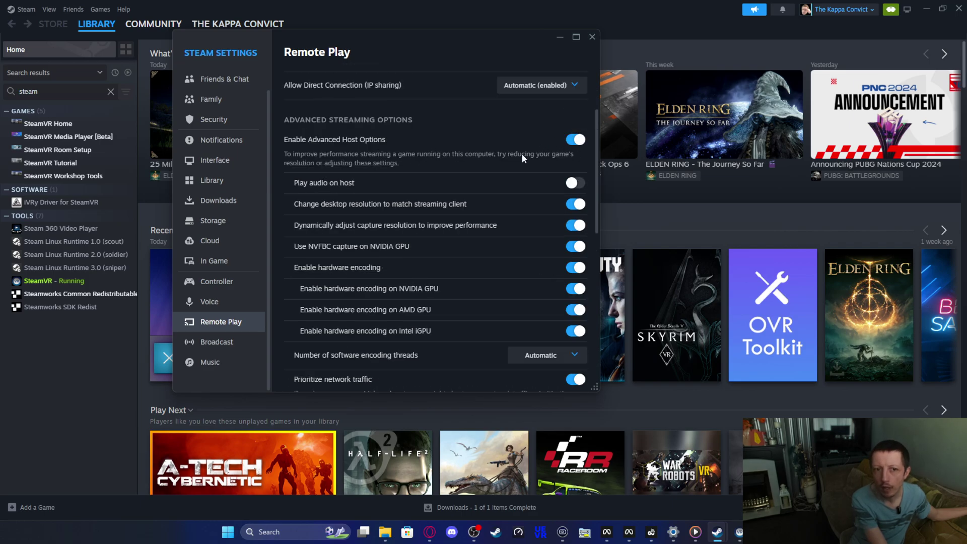
scroll(531, 165, down, 1)
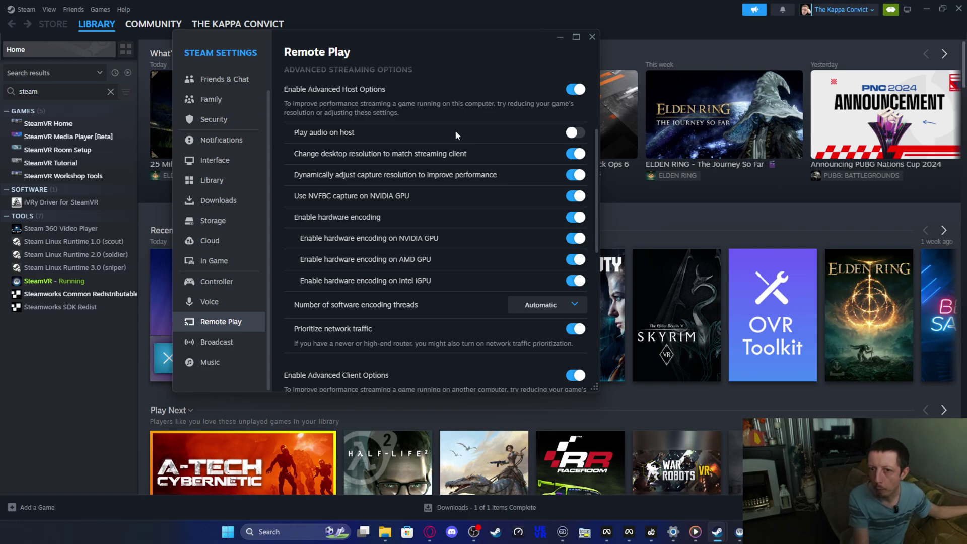
Enable Play audio on host, then move the Settings window lower and scroll further down
click(575, 133)
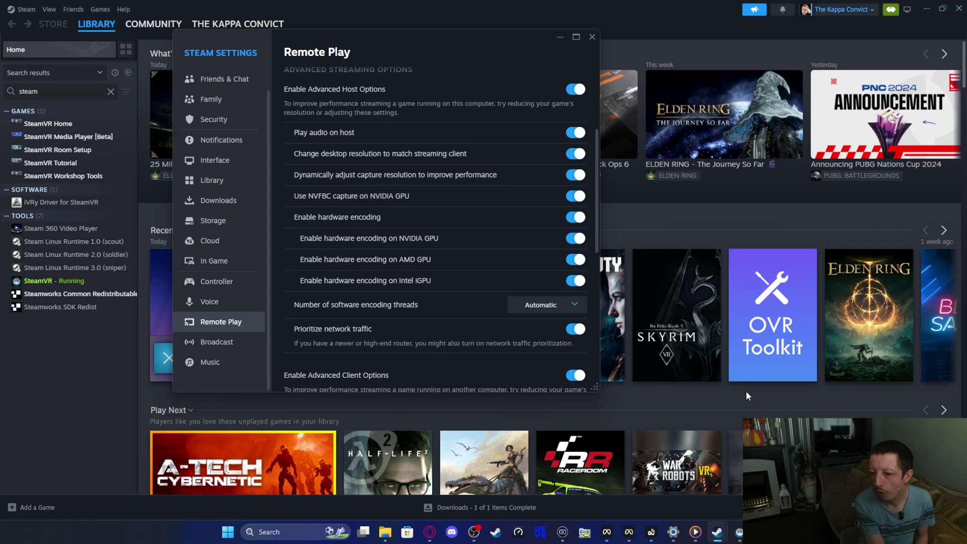
mouse_move(739, 533)
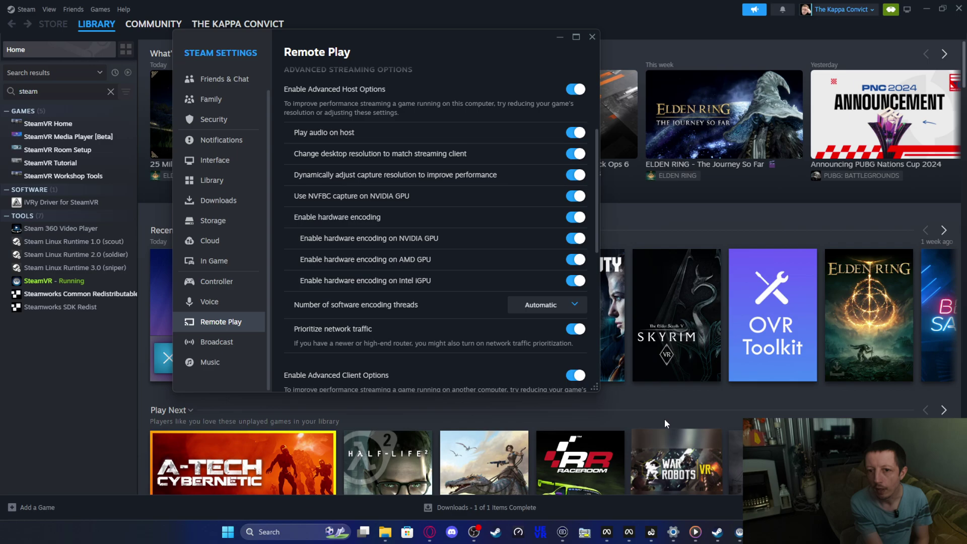
click(524, 43)
drag(524, 46, 522, 84)
mouse_move(701, 438)
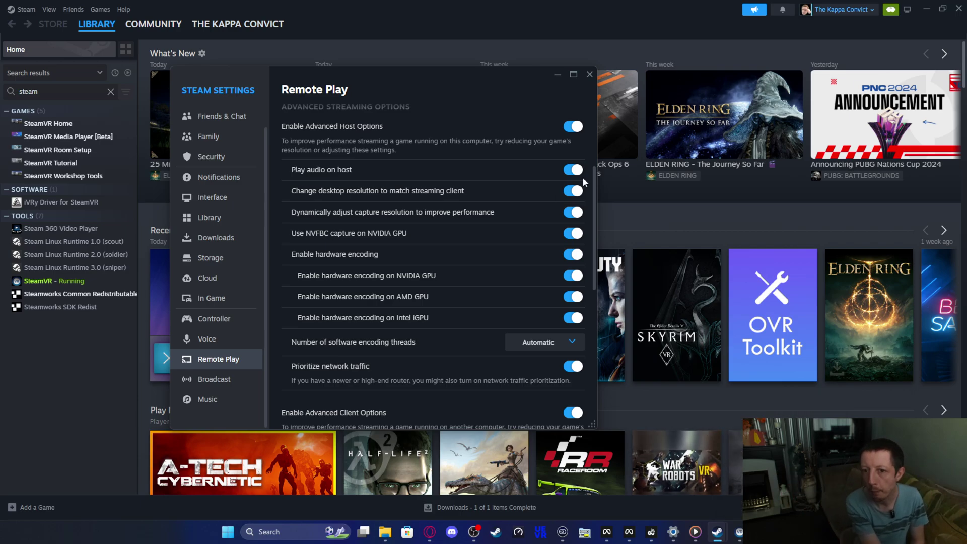
mouse_move(594, 180)
mouse_down()
mouse_move(594, 189)
mouse_move(595, 168)
mouse_up()
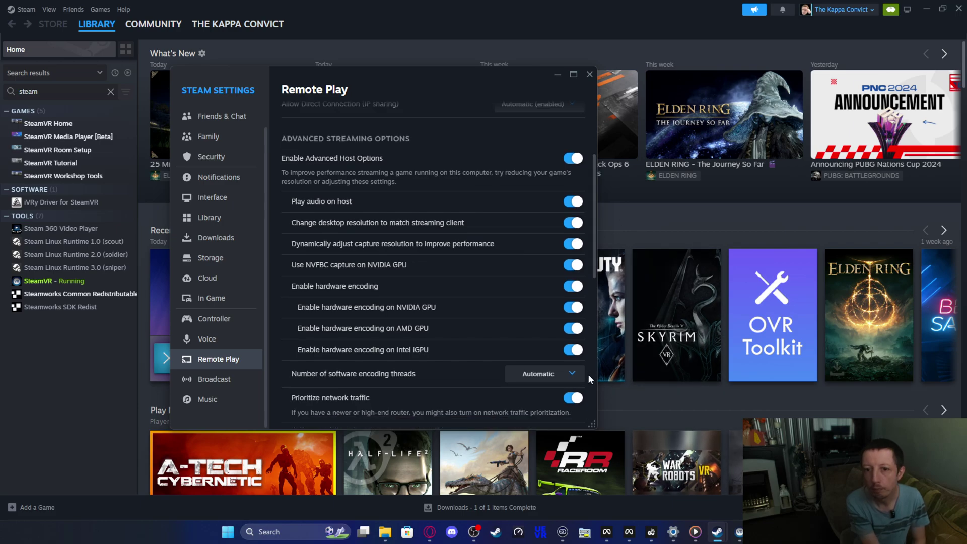
scroll(474, 237, down, 1)
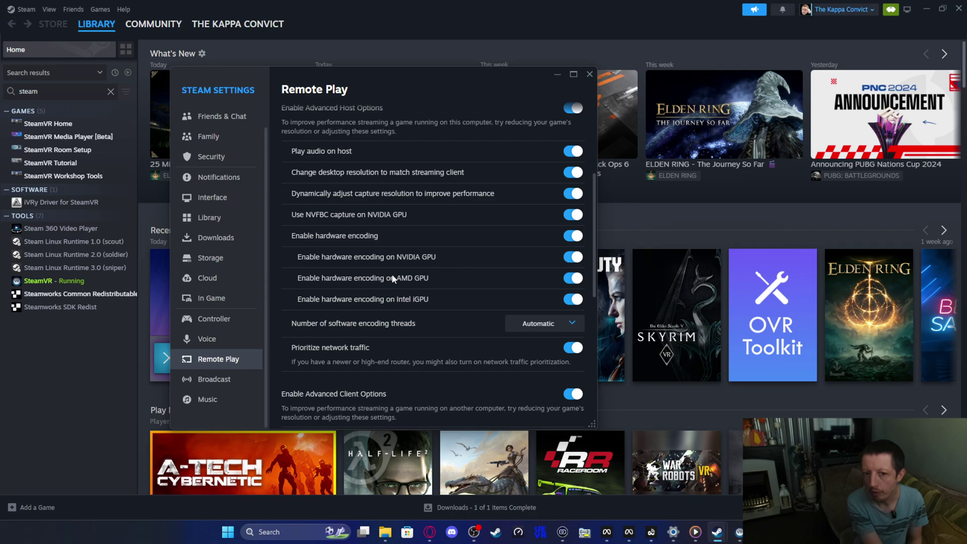
Scroll the Remote Play settings down to the advanced client options showing Balanced video and Stereo audio
scroll(393, 278, down, 1)
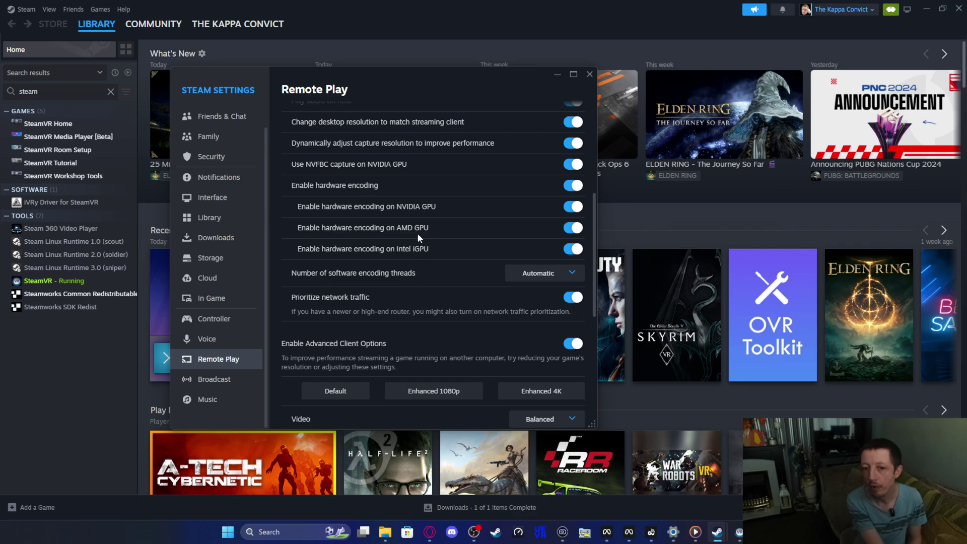
scroll(424, 246, down, 1)
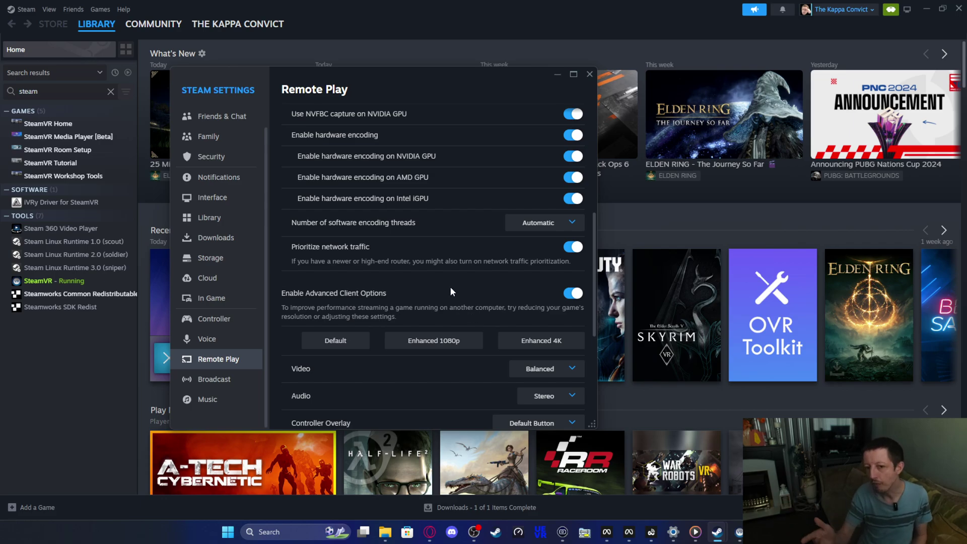
Scroll further through the Remote Play client options to Performance Overlay, Hardware Decoding and HEVC Video
scroll(470, 254, down, 1)
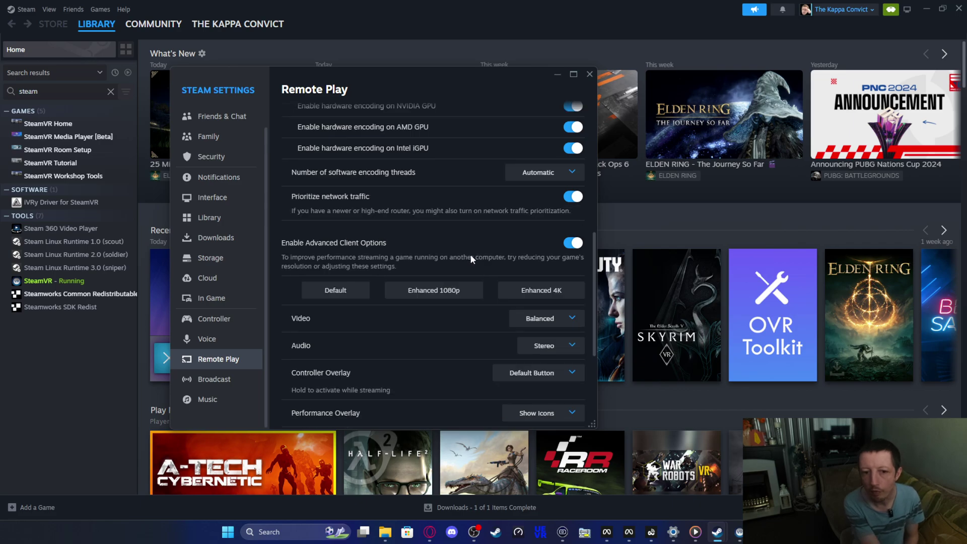
scroll(503, 264, down, 2)
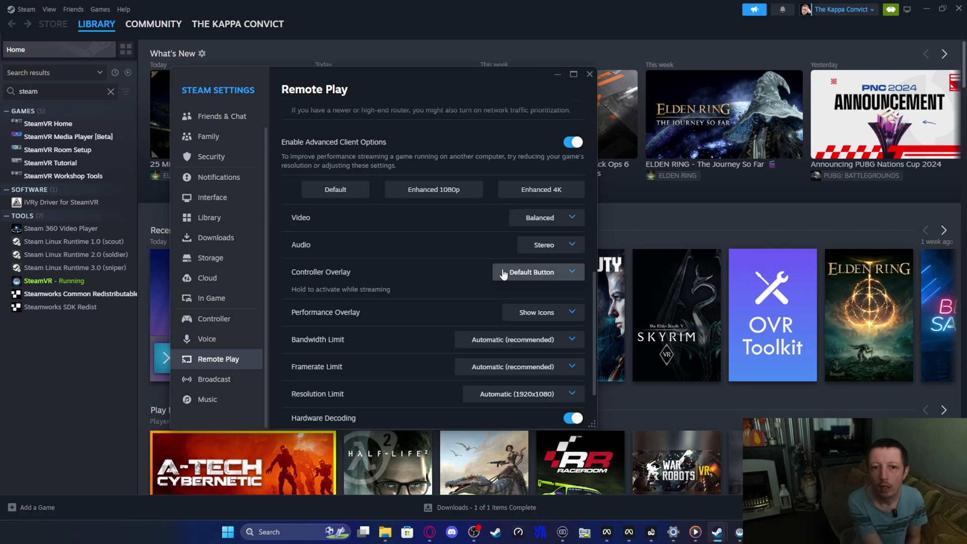
scroll(443, 273, down, 1)
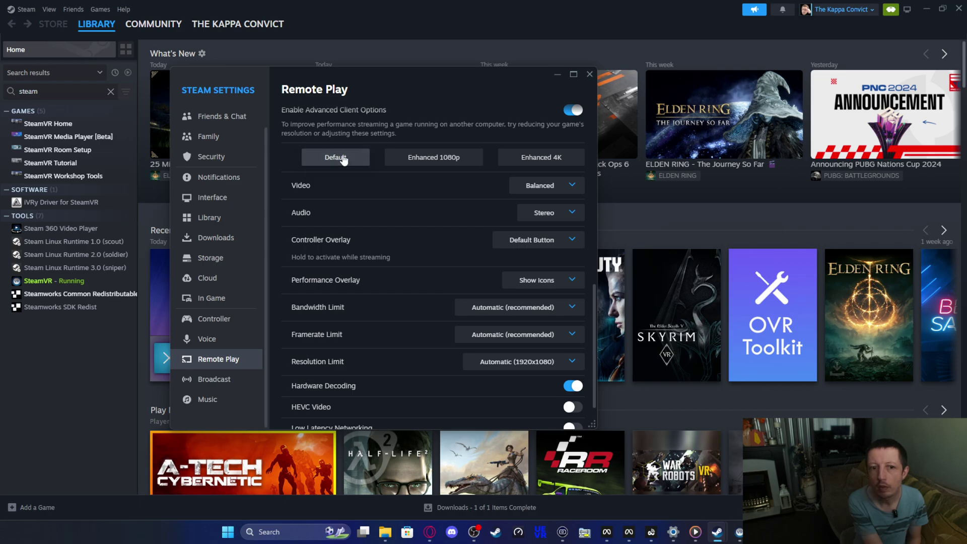
scroll(364, 207, down, 1)
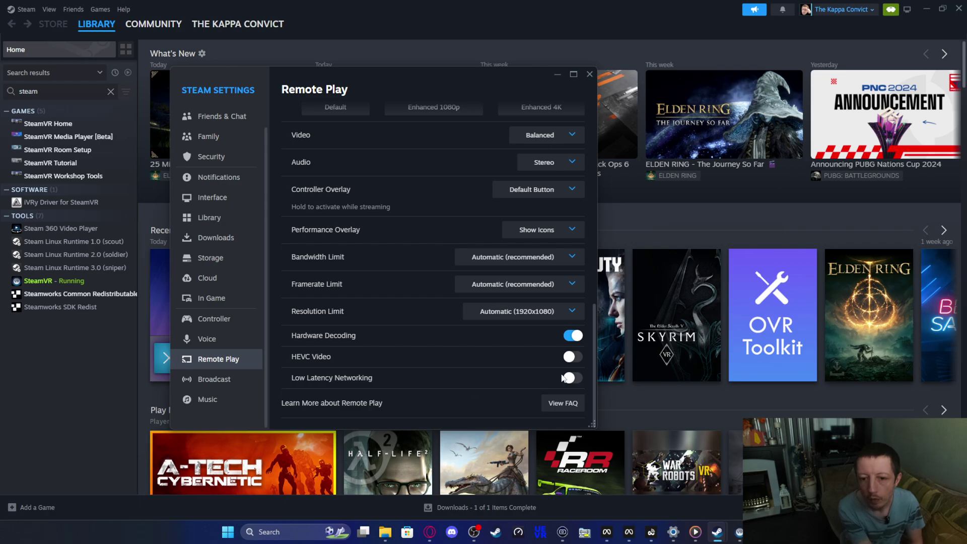
Close Steam Settings and minimize Steam to reveal the Windows desktop
click(589, 75)
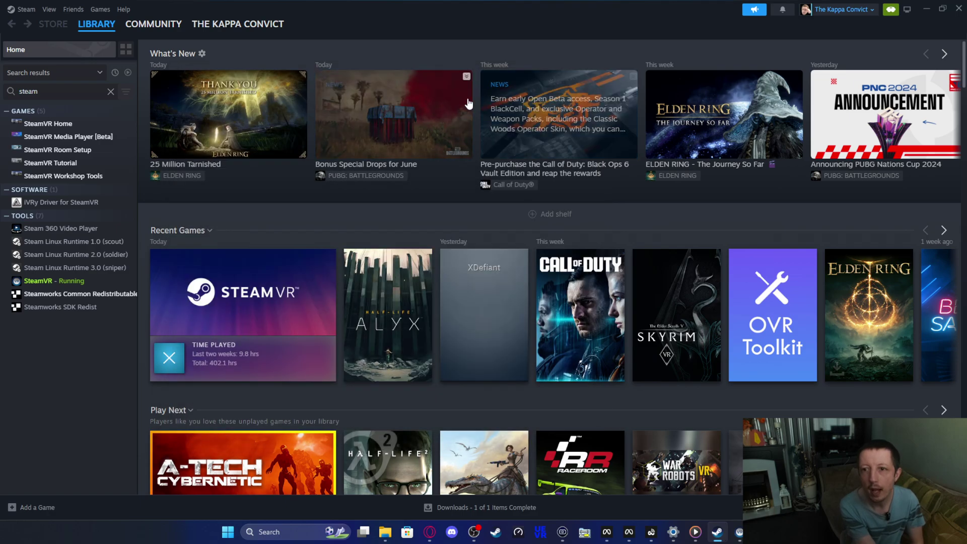
click(926, 8)
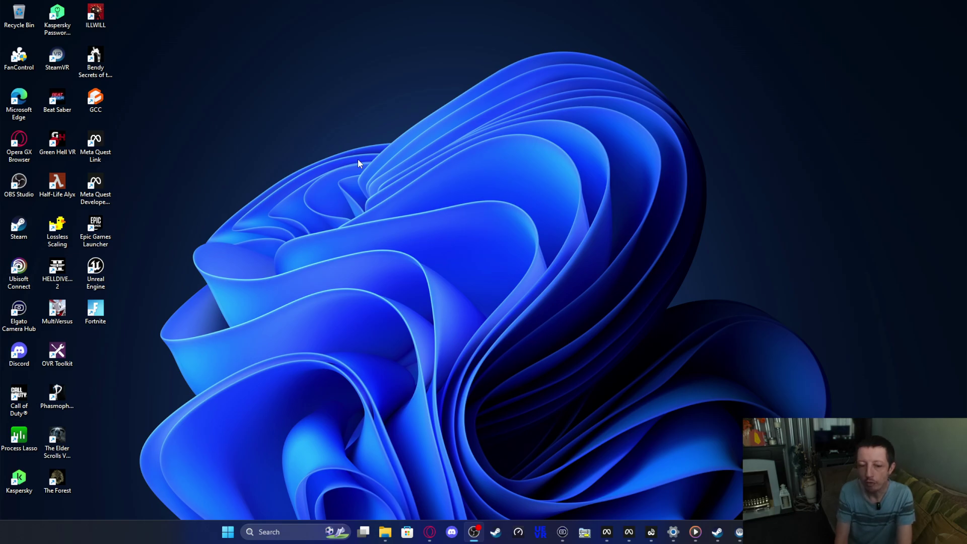
In Opera GX, search 'quest link error' in a new tab and open the Quest 2 Error Code 200 thread
click(429, 533)
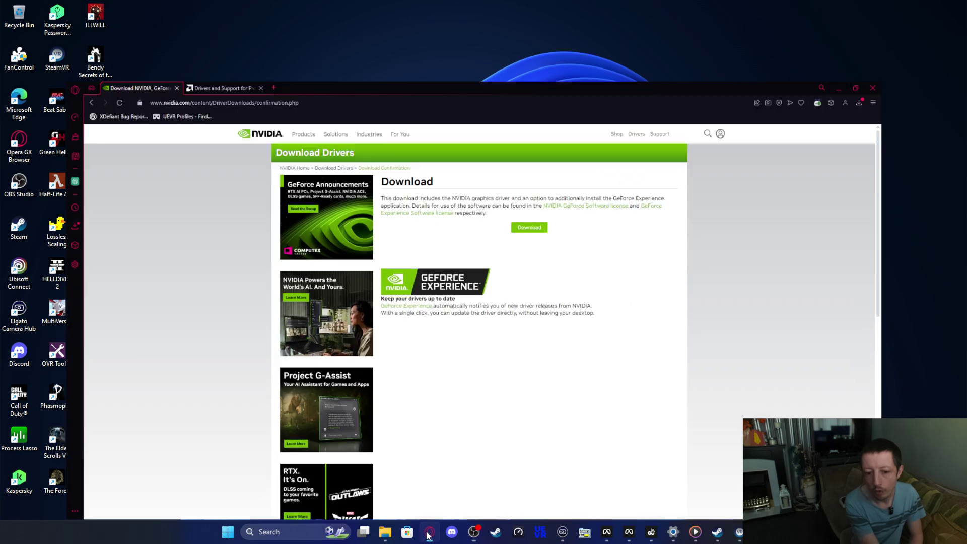
click(245, 8)
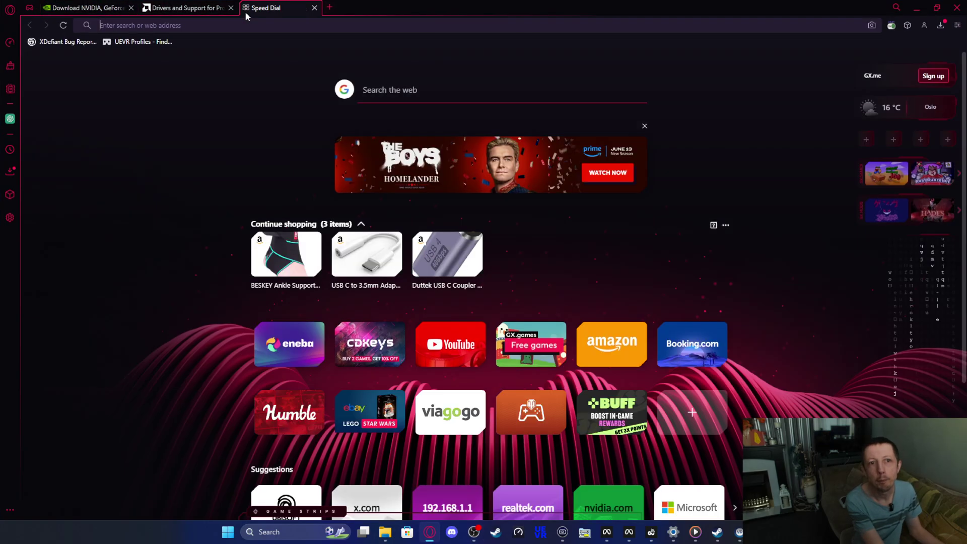
text(que)
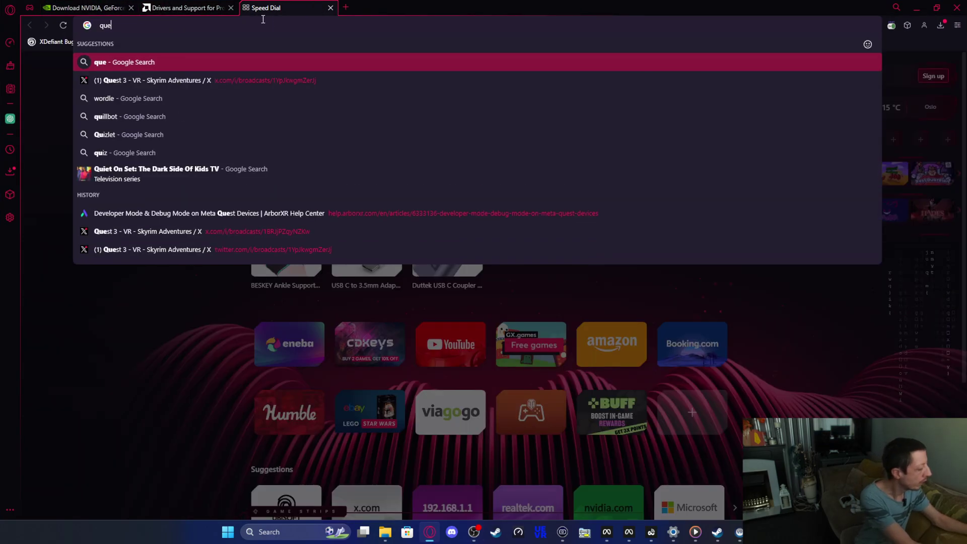
text(st link error)
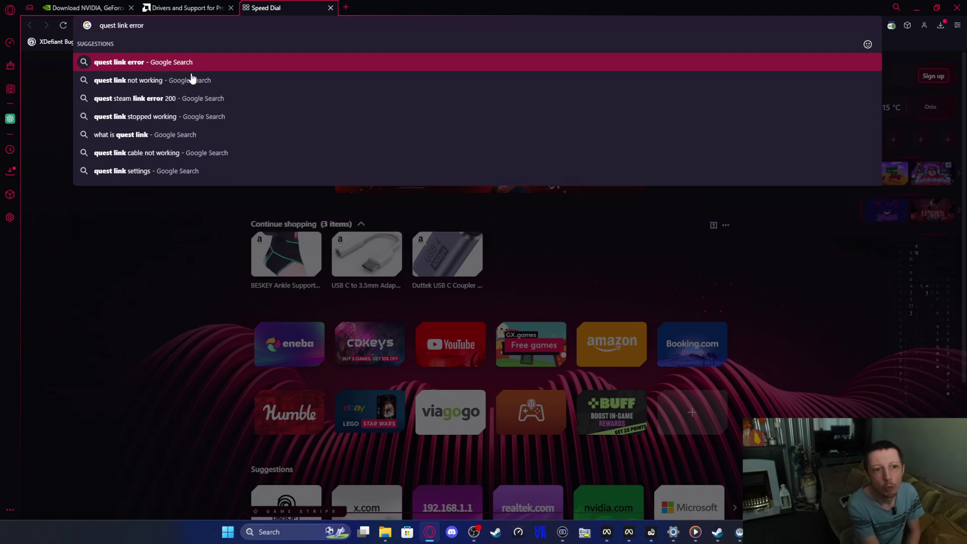
key(Return)
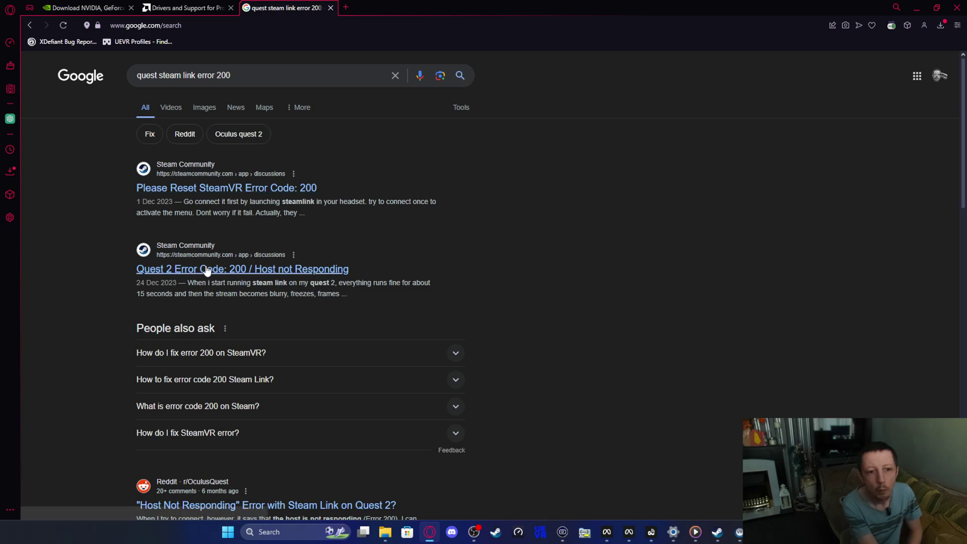
click(265, 275)
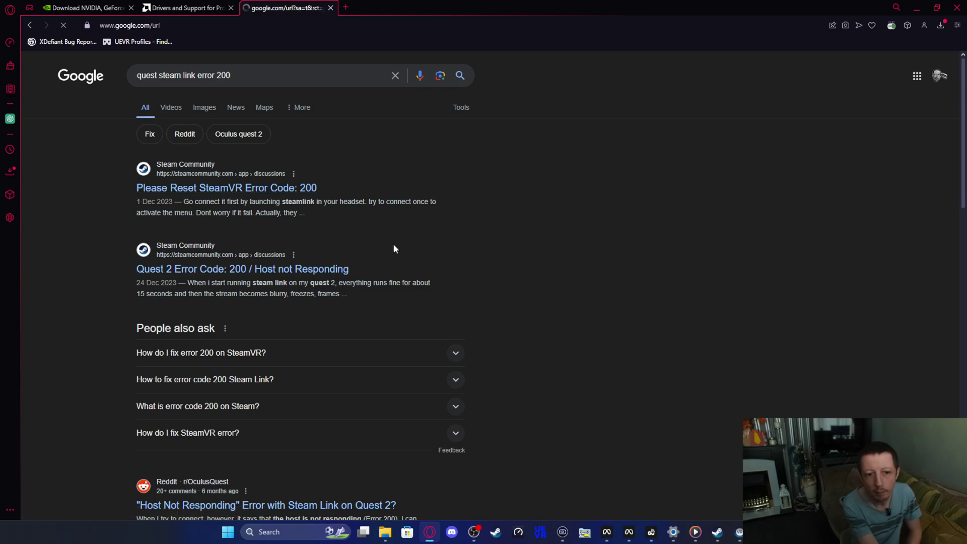
Scroll through the Quest 2 Error Code 200 replies to the reply box, then back up to the original post
scroll(419, 245, down, 1)
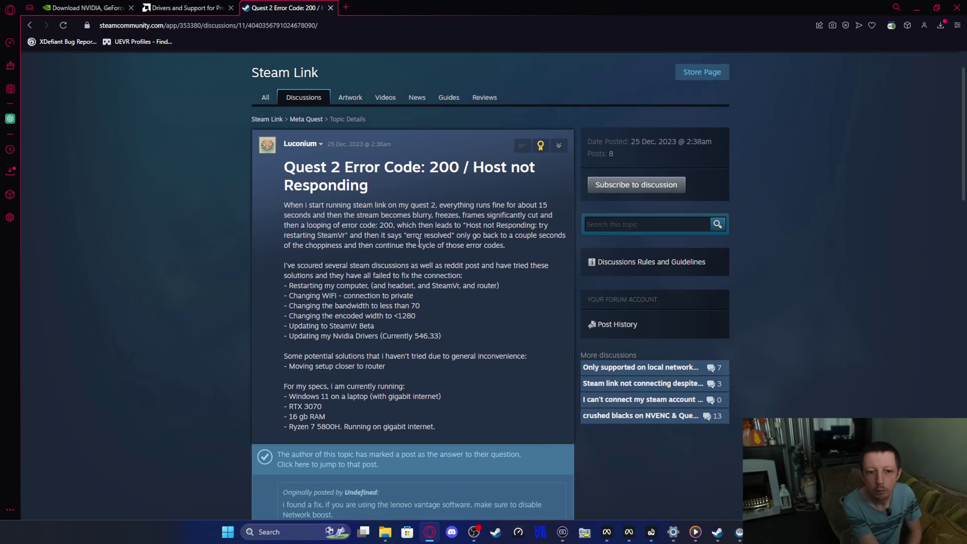
scroll(373, 306, down, 7)
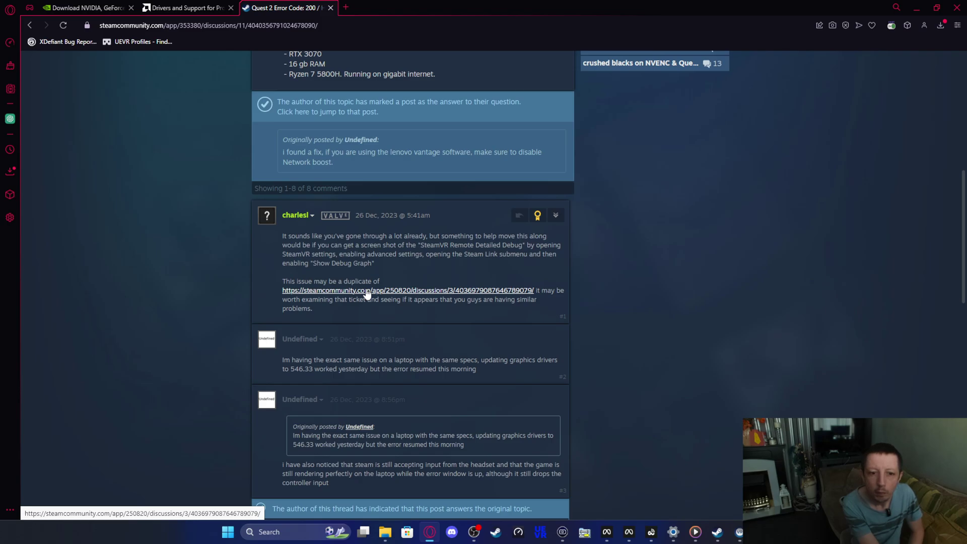
scroll(367, 293, down, 4)
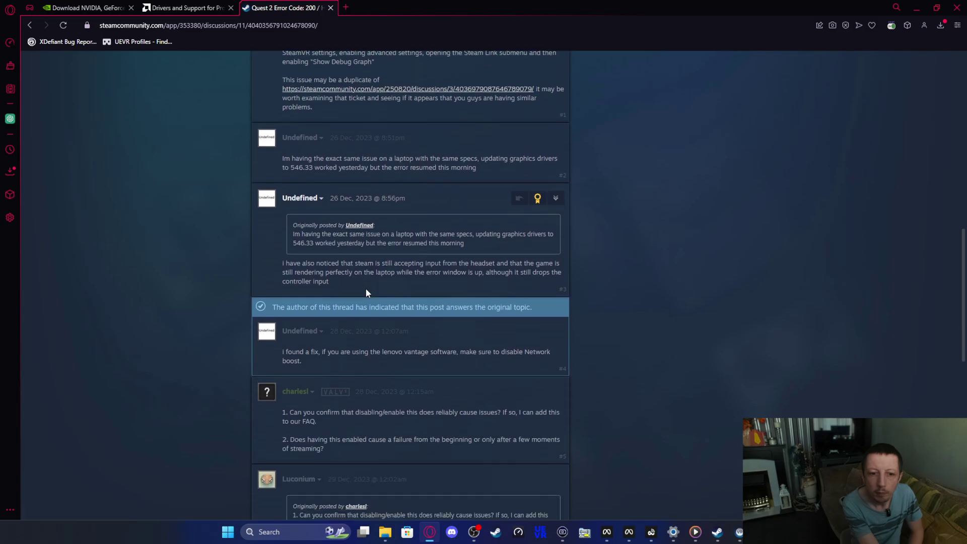
scroll(366, 288, down, 2)
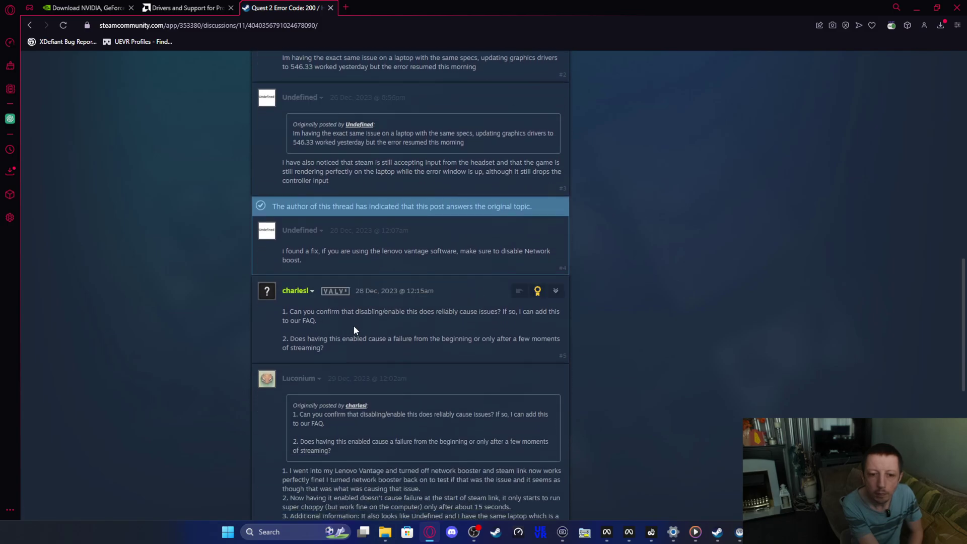
scroll(354, 327, down, 3)
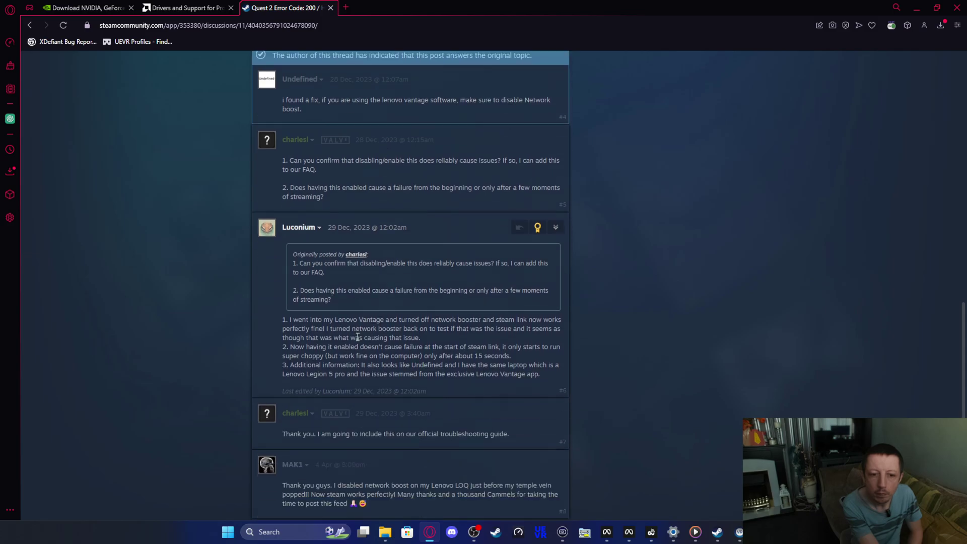
scroll(362, 338, down, 2)
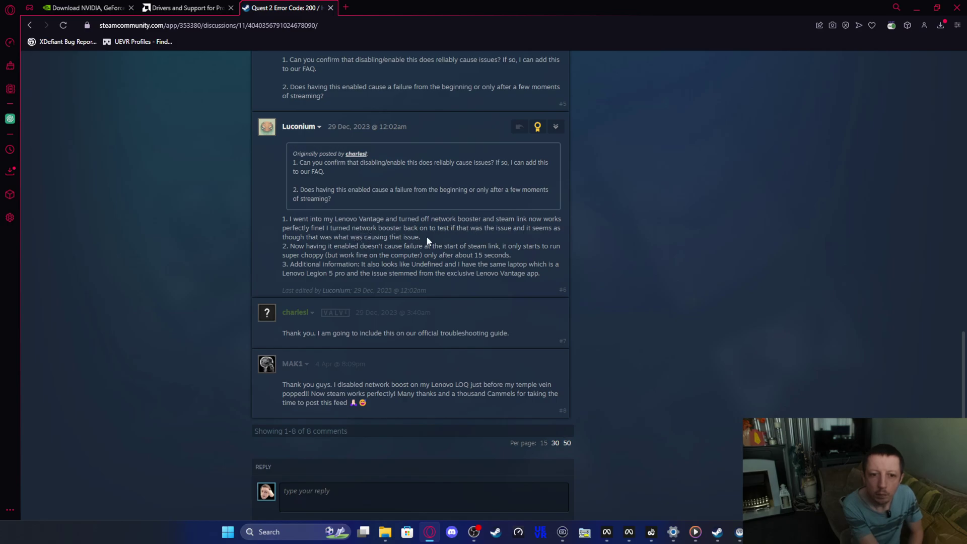
scroll(426, 235, up, 2)
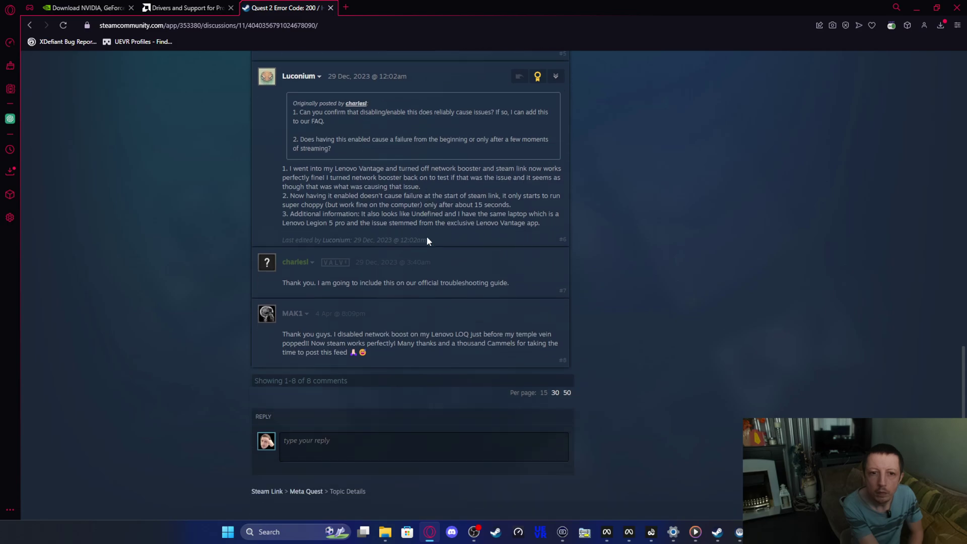
scroll(427, 237, up, 1)
scroll(428, 237, down, 1)
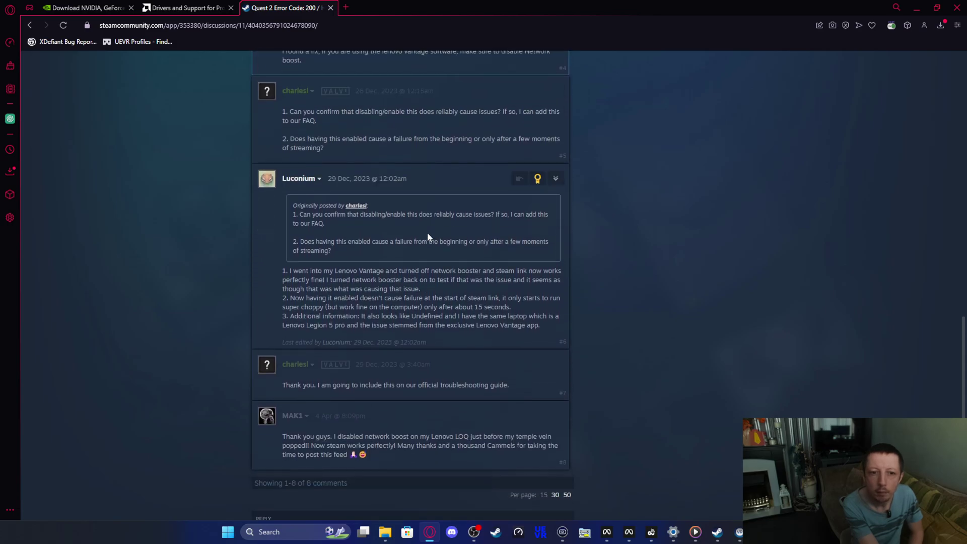
scroll(427, 237, up, 4)
scroll(427, 234, up, 15)
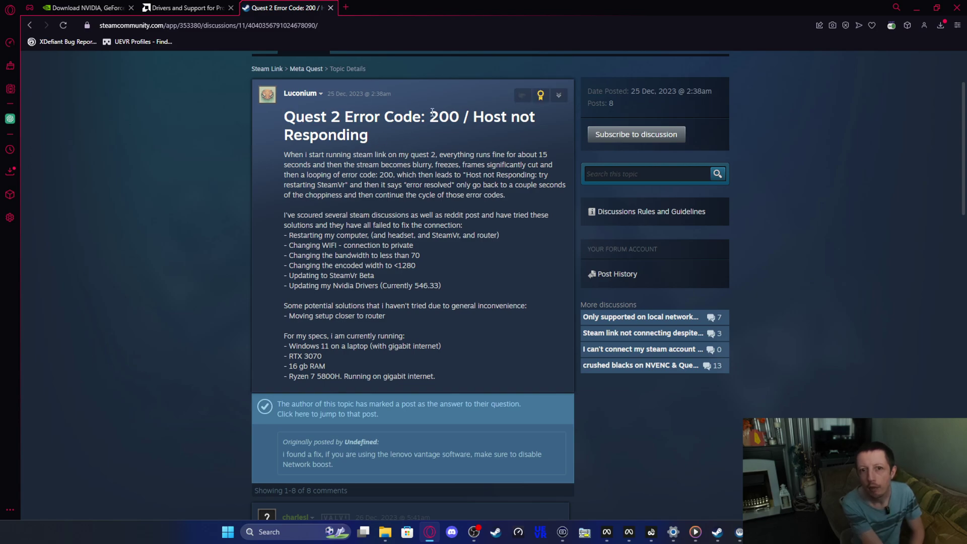
drag(430, 116, 547, 132)
click(204, 169)
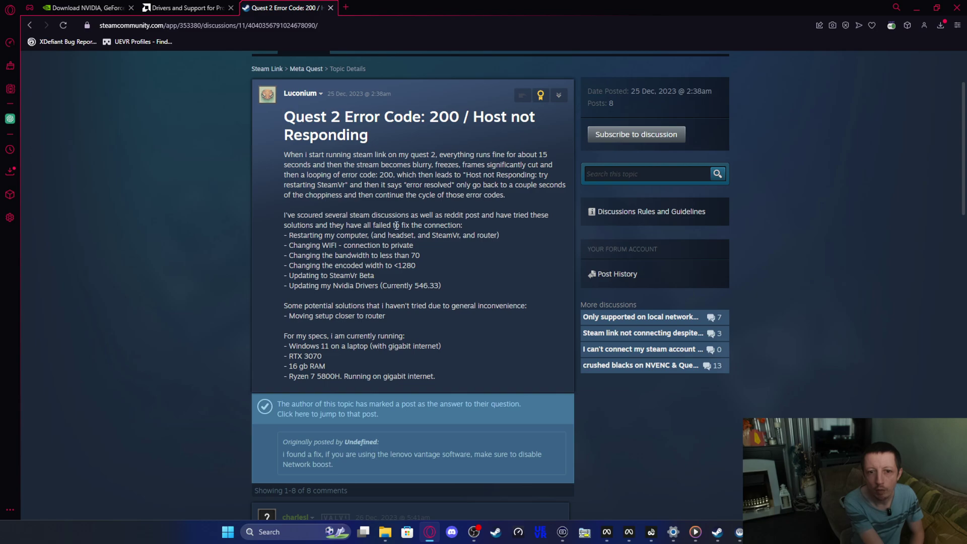
scroll(396, 226, down, 1)
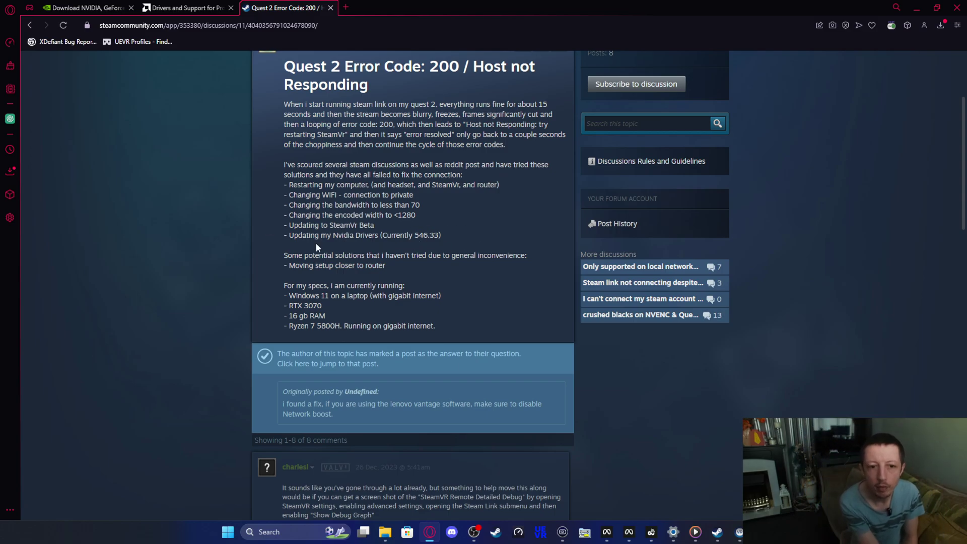
drag(289, 236, 439, 236)
click(438, 270)
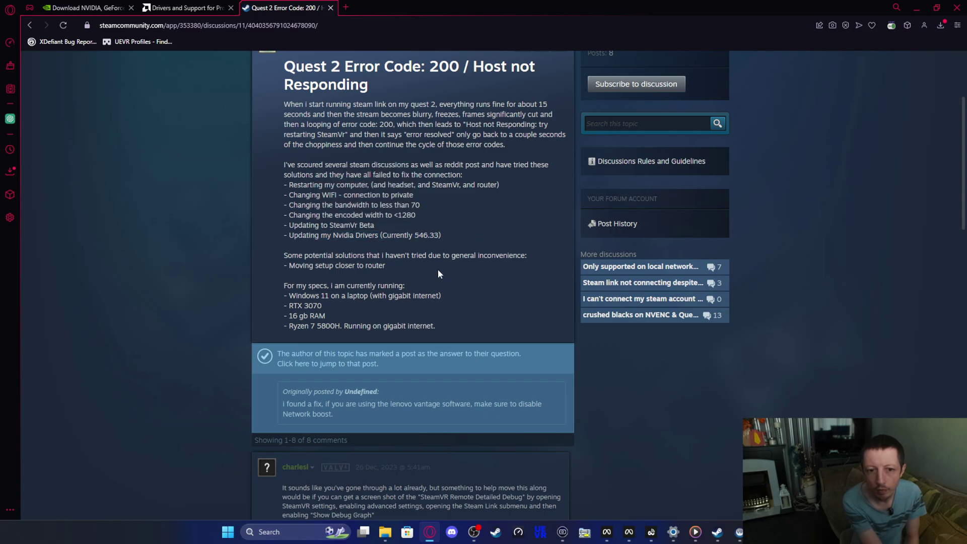
Scroll to the accepted answer and highlight its advice to disable Lenovo Vantage Network boost
scroll(438, 272, down, 3)
scroll(437, 273, down, 3)
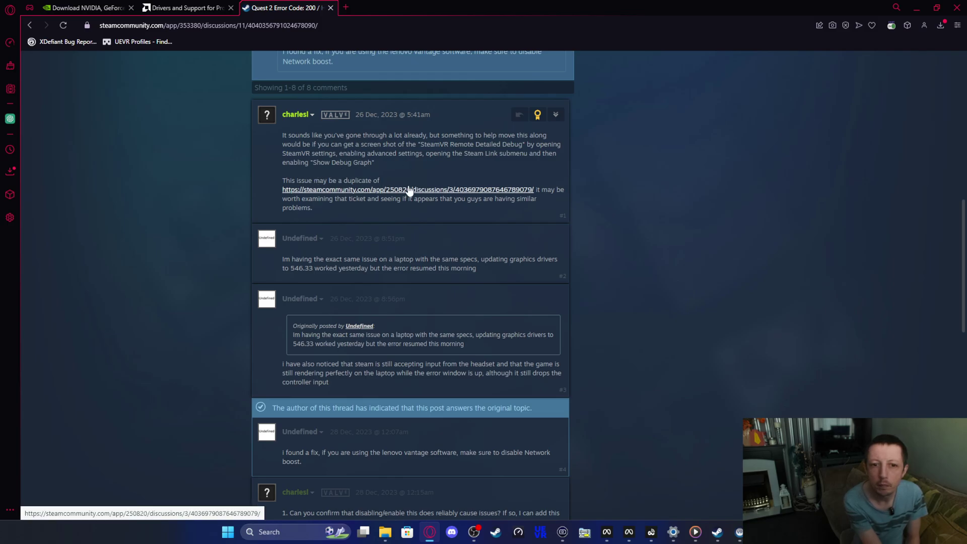
scroll(408, 190, down, 2)
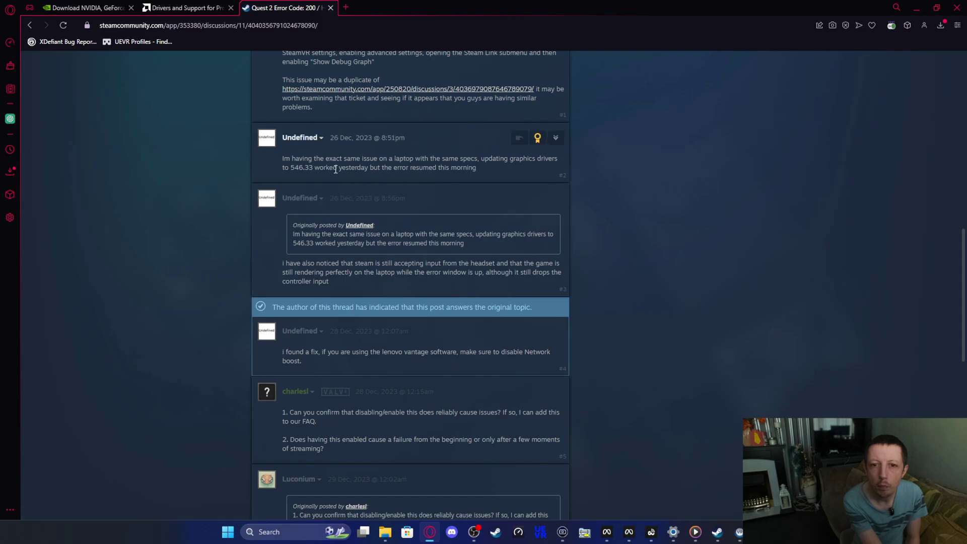
scroll(336, 169, down, 2)
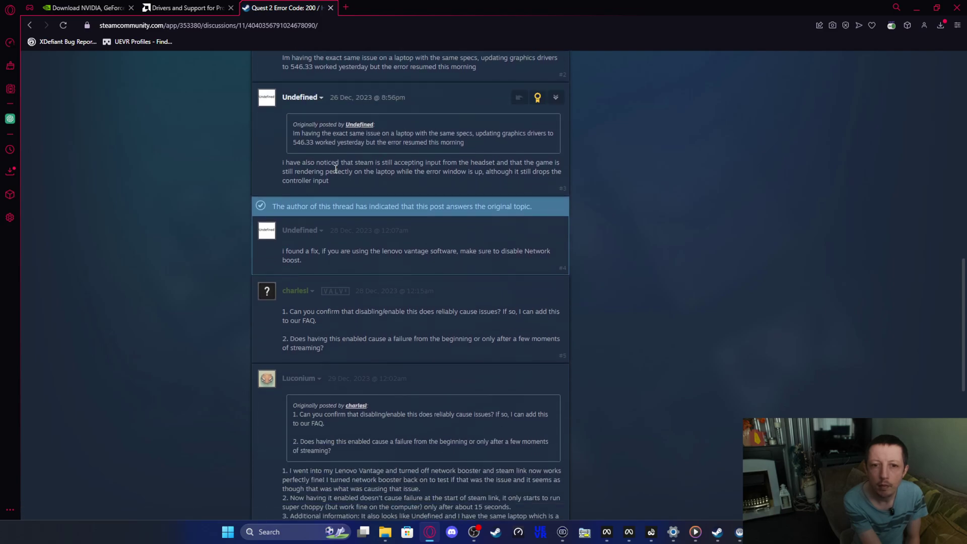
scroll(335, 169, down, 1)
scroll(336, 169, down, 1)
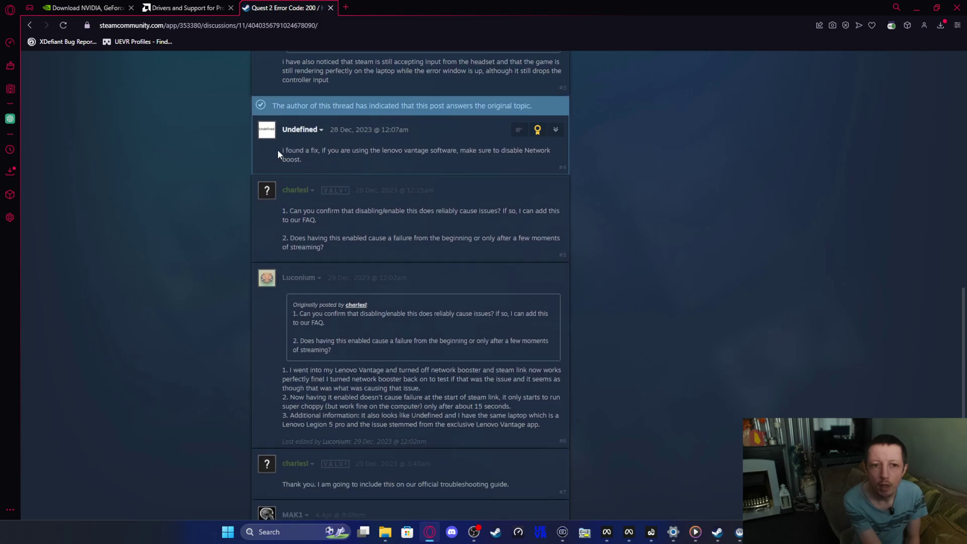
drag(280, 151, 533, 159)
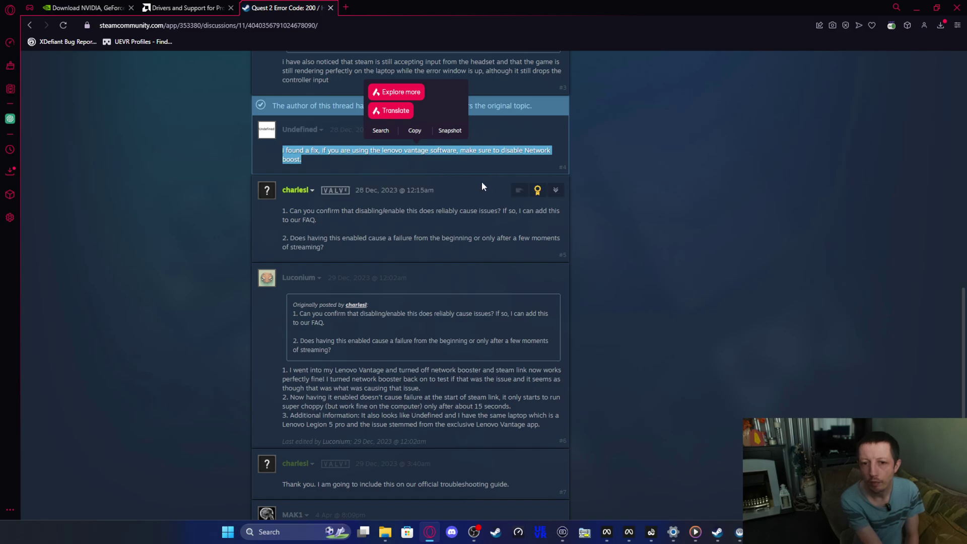
click(518, 145)
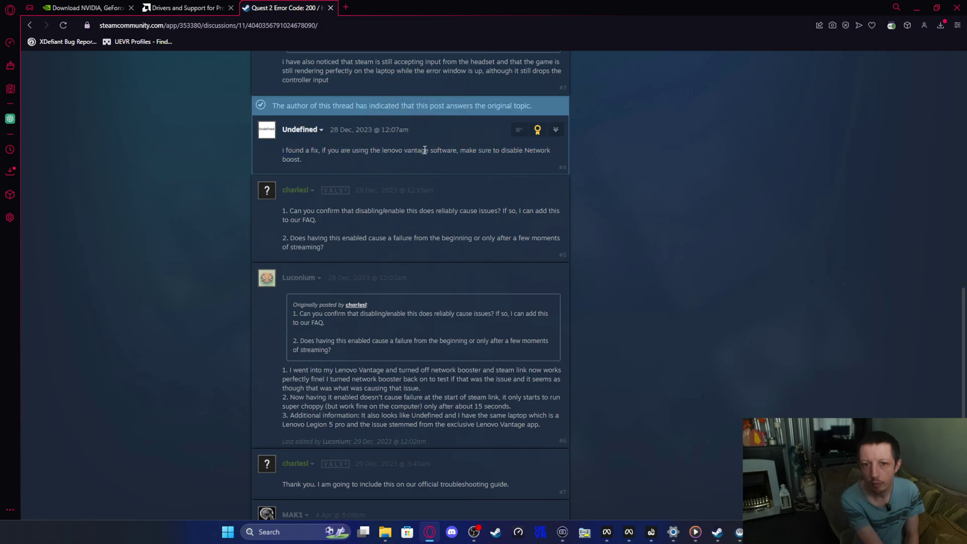
drag(451, 151, 552, 152)
click(594, 159)
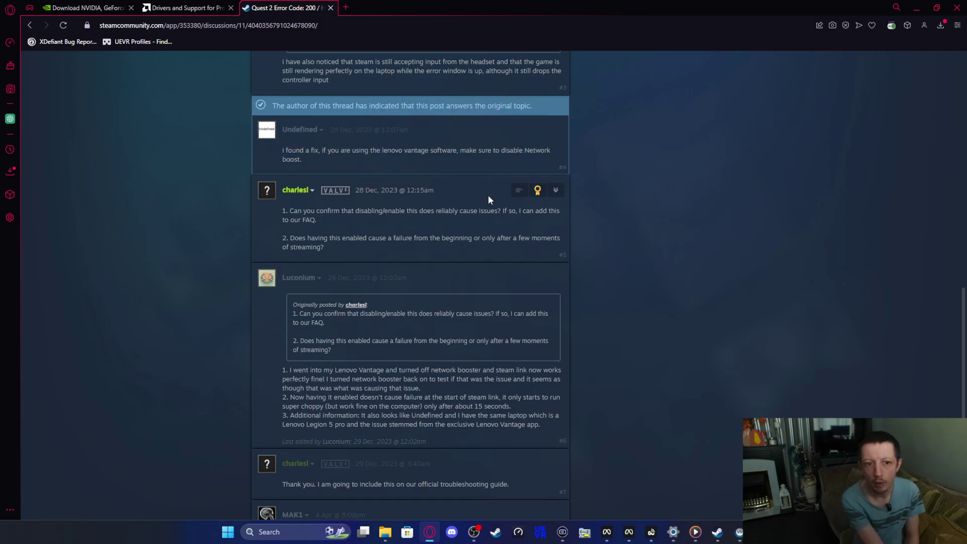
Read the remaining comments, then return to the opening post listing the fixes already tried
scroll(457, 219, down, 1)
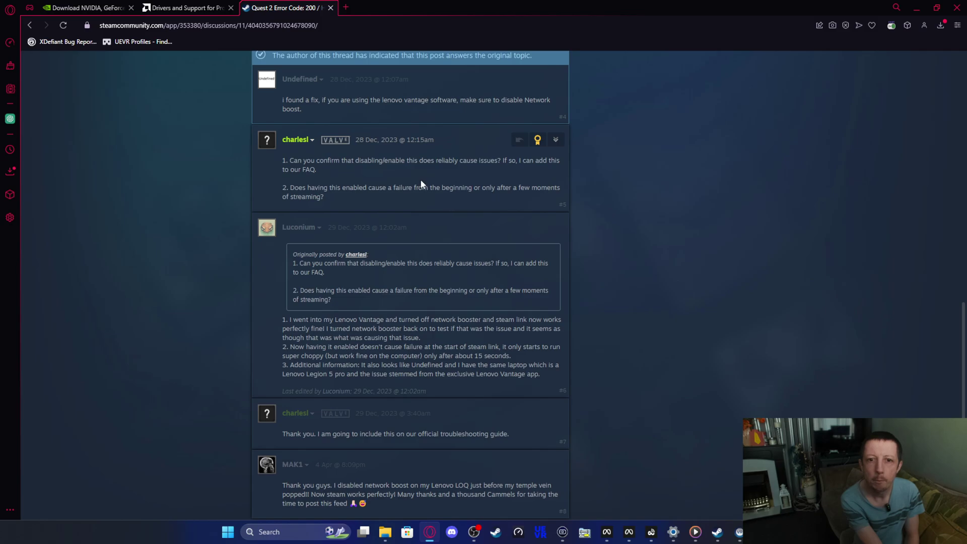
scroll(421, 197, down, 2)
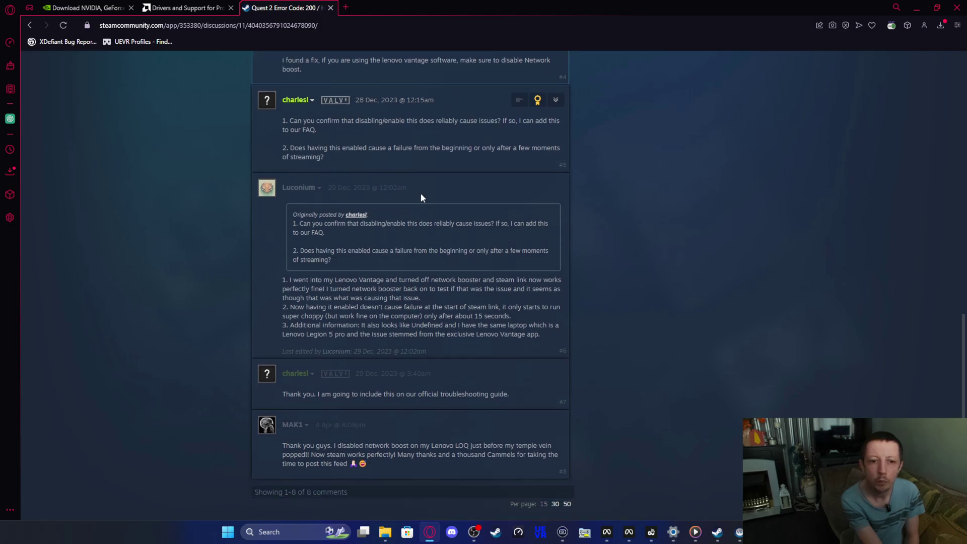
scroll(421, 198, down, 1)
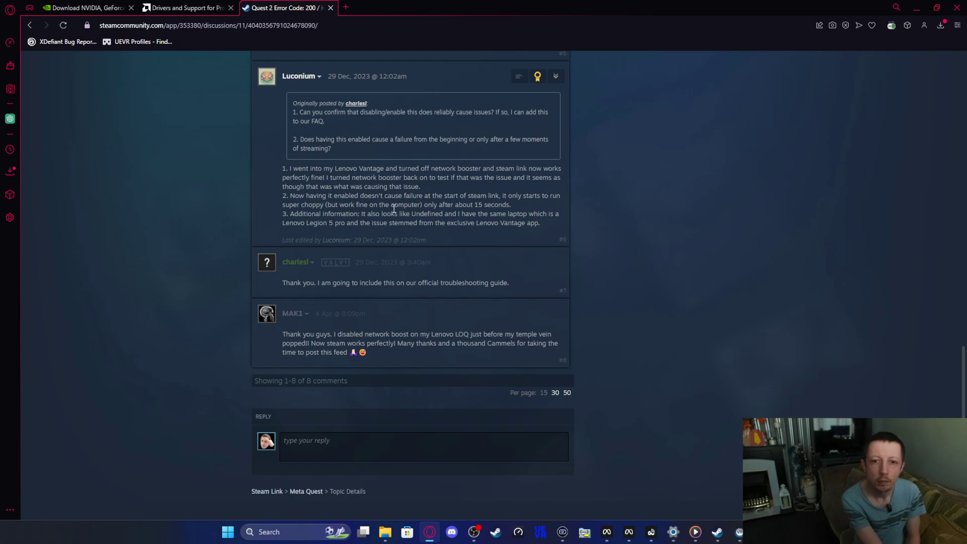
scroll(390, 207, down, 1)
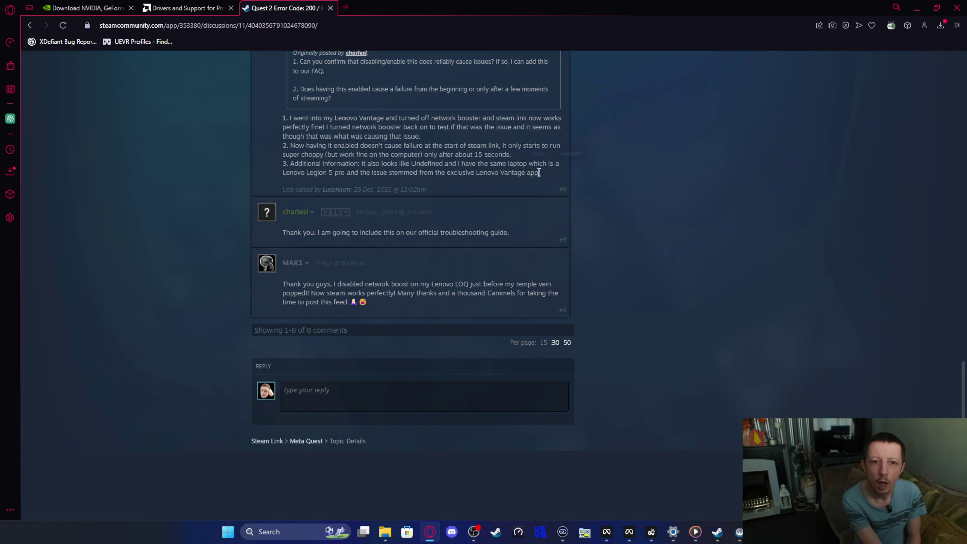
drag(539, 173, 541, 173)
click(316, 166)
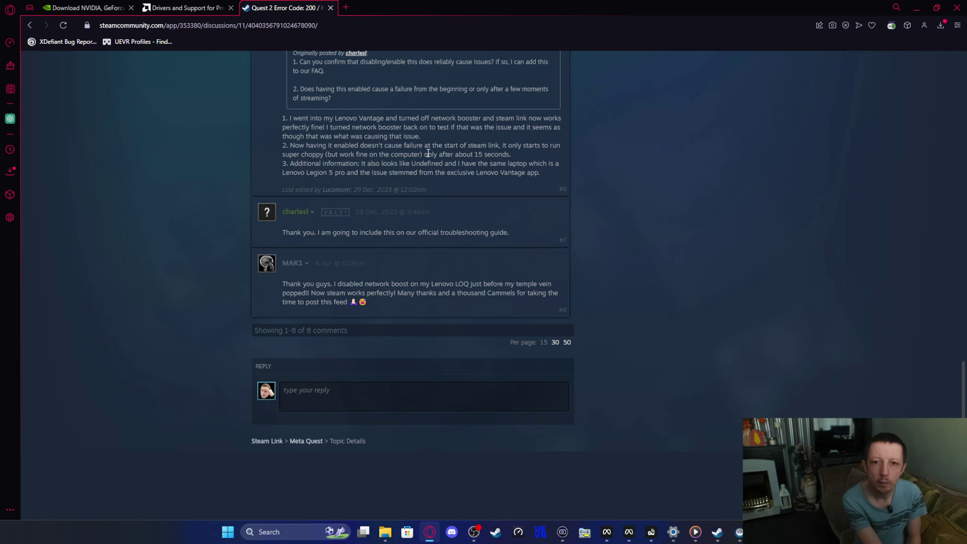
scroll(429, 152, down, 3)
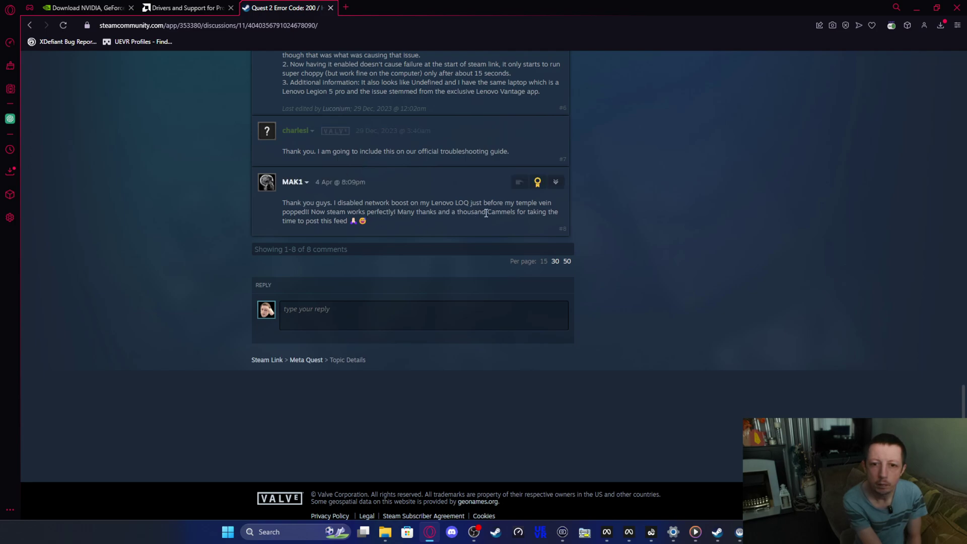
scroll(410, 209, up, 7)
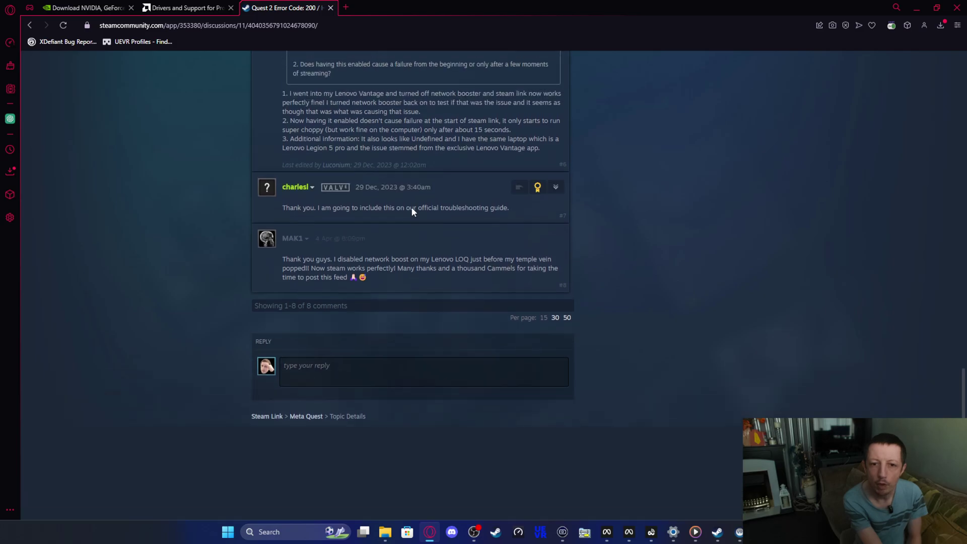
scroll(412, 209, up, 10)
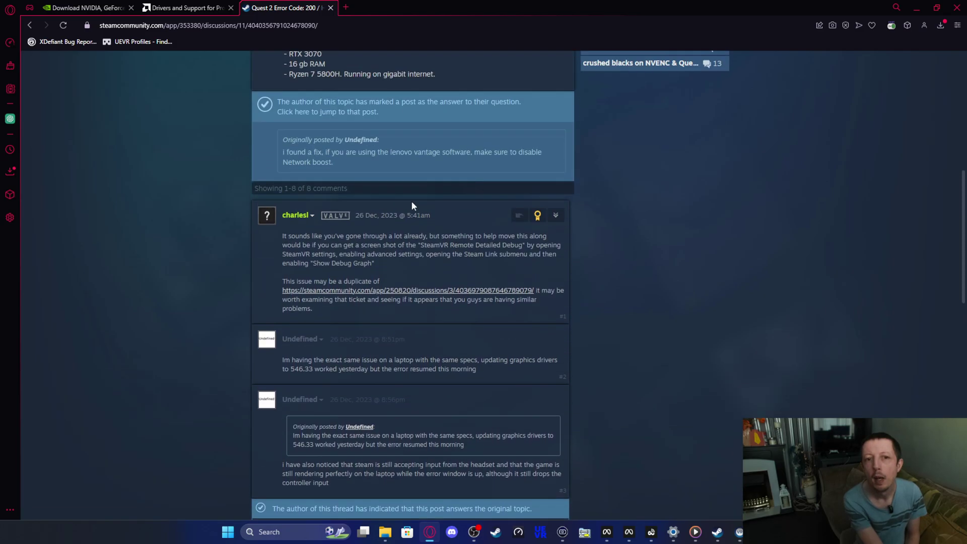
scroll(412, 206, down, 9)
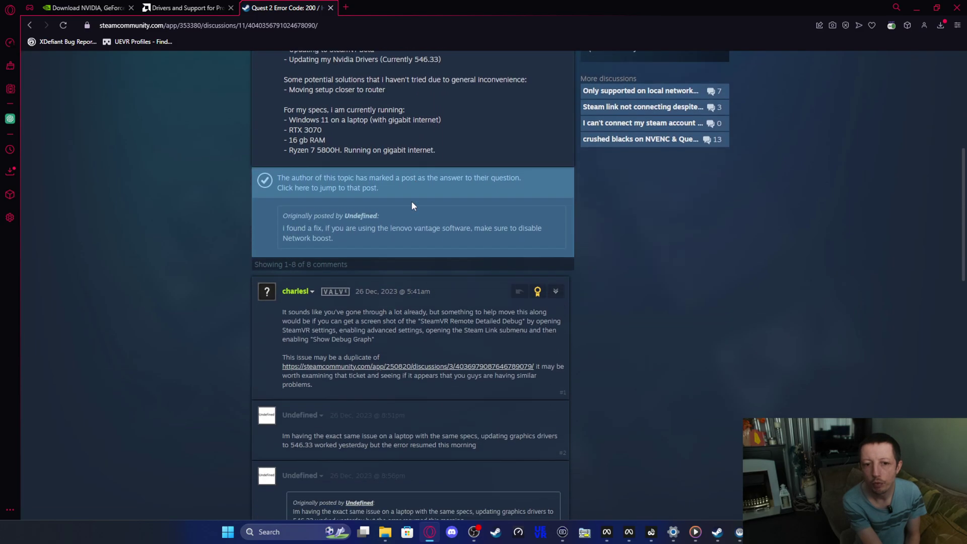
scroll(411, 201, up, 7)
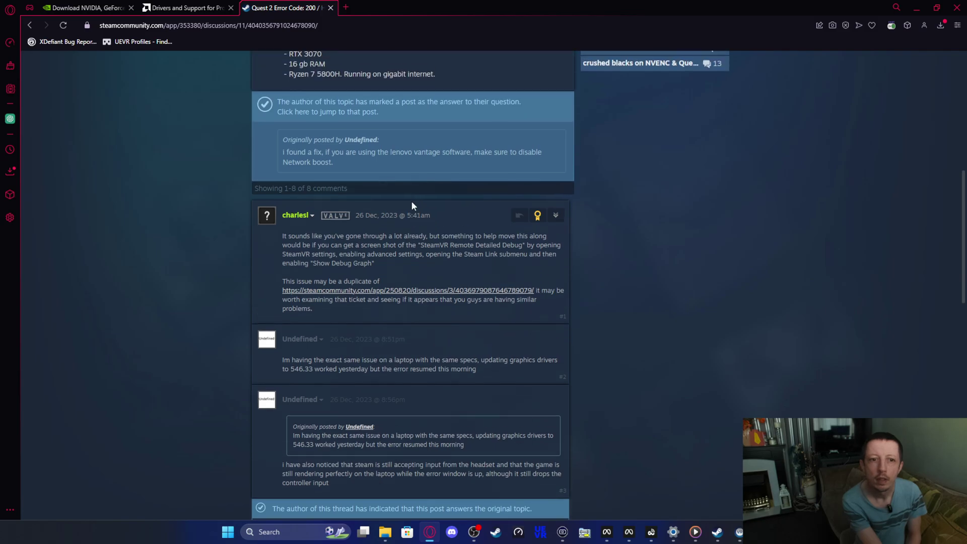
scroll(411, 200, up, 2)
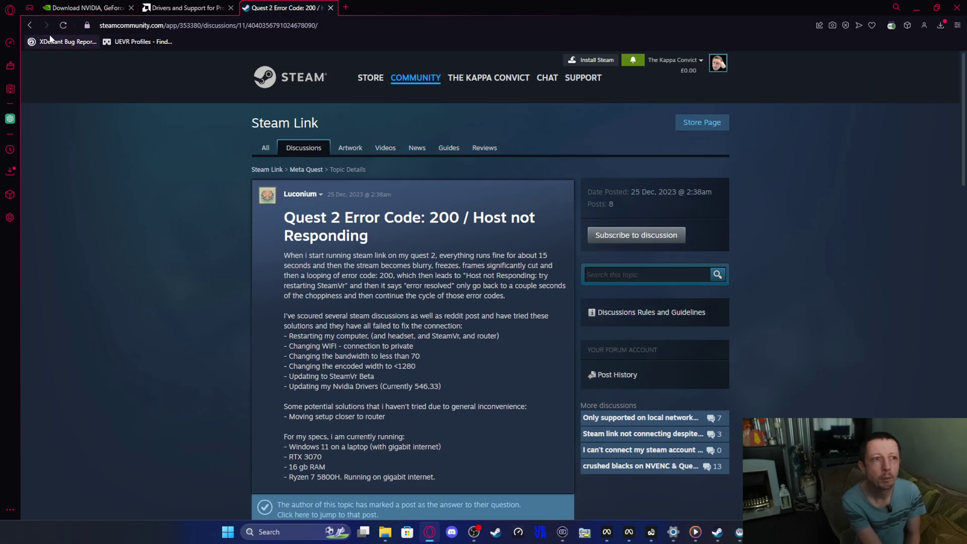
Go back to the Google results and open the 'Please Reset SteamVR Error Code: 200' thread
click(29, 24)
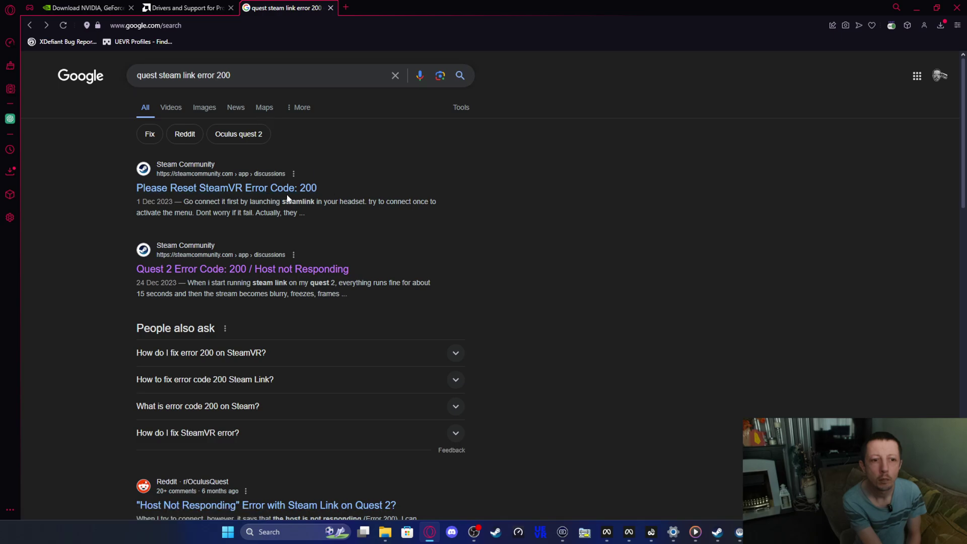
click(310, 190)
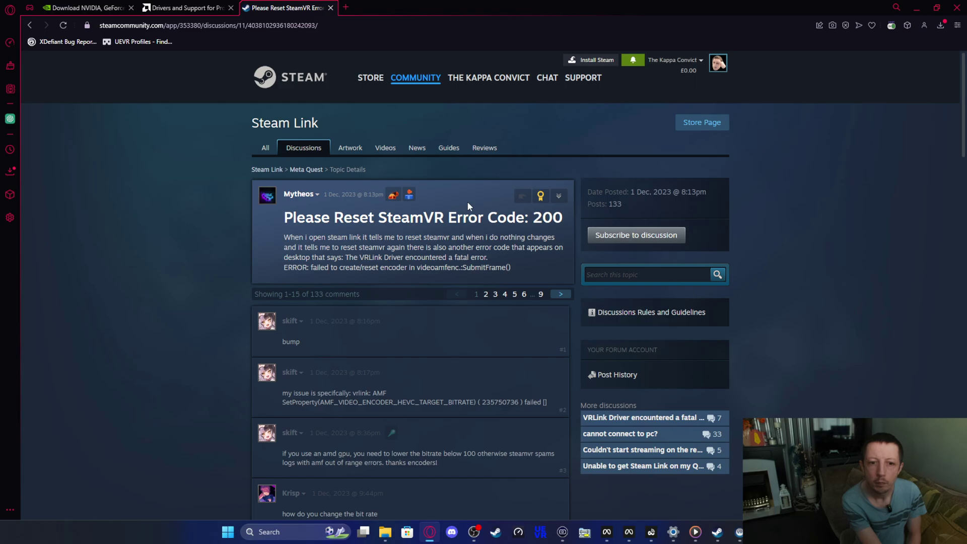
scroll(467, 207, down, 3)
scroll(467, 206, down, 2)
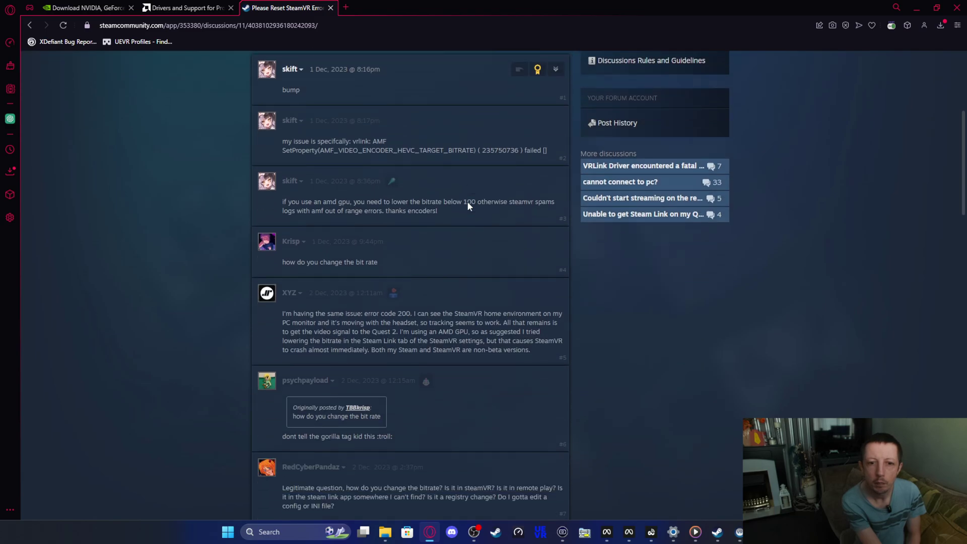
scroll(454, 242, down, 2)
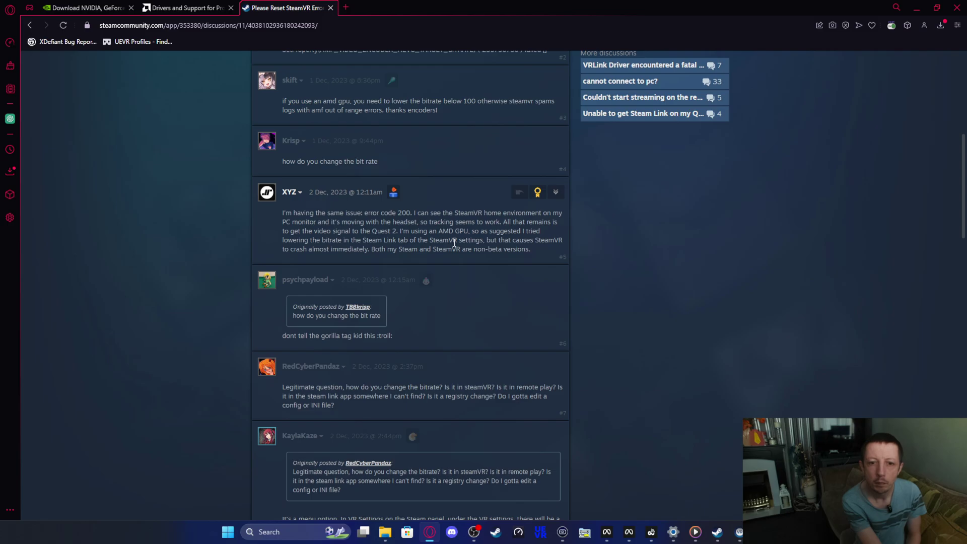
Read down the replies to the 100 Mbps bitrate advice and return to the Google results
scroll(454, 241, down, 3)
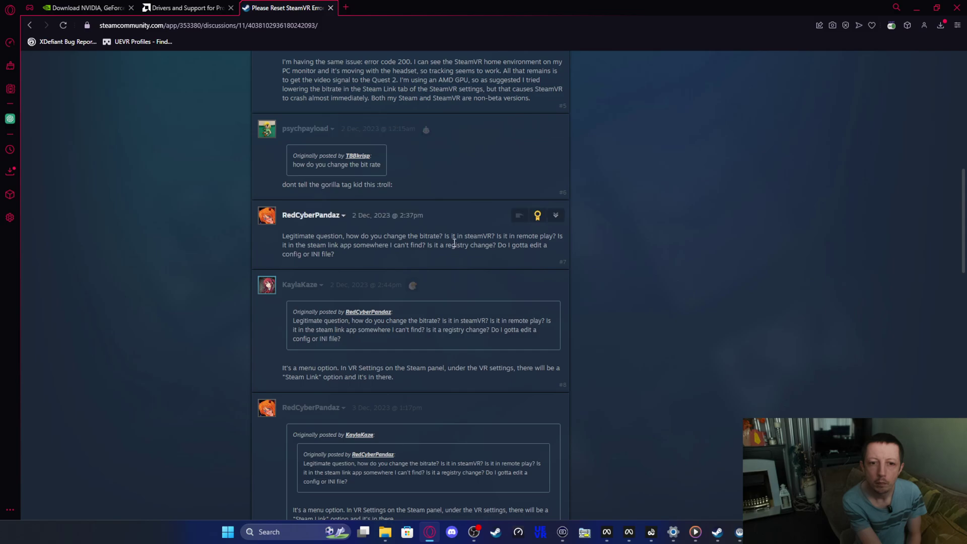
scroll(454, 243, down, 2)
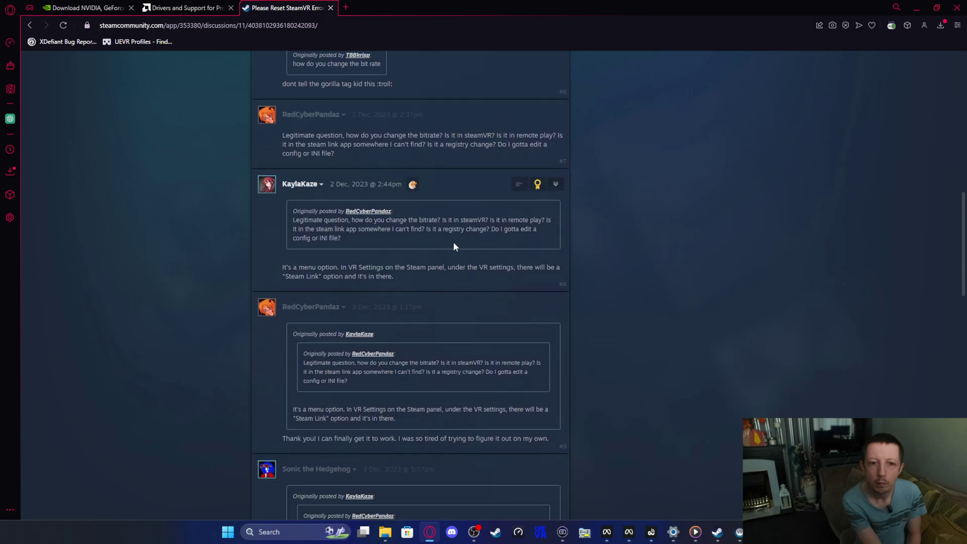
scroll(453, 246, down, 5)
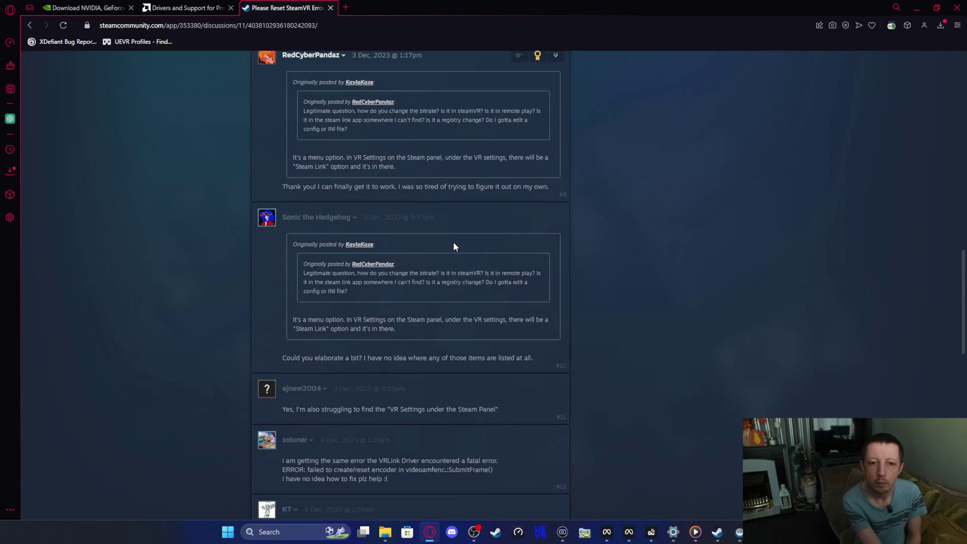
scroll(454, 247, down, 3)
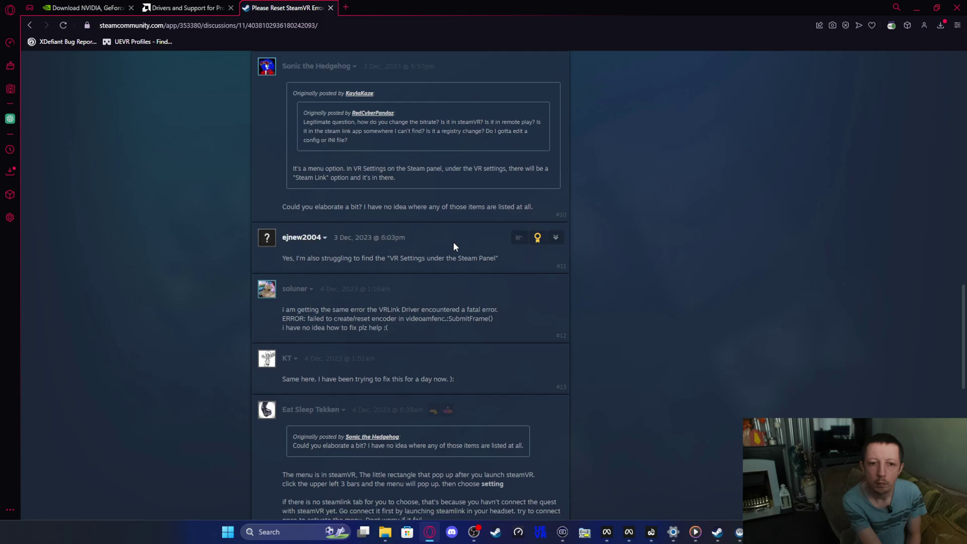
scroll(454, 247, down, 6)
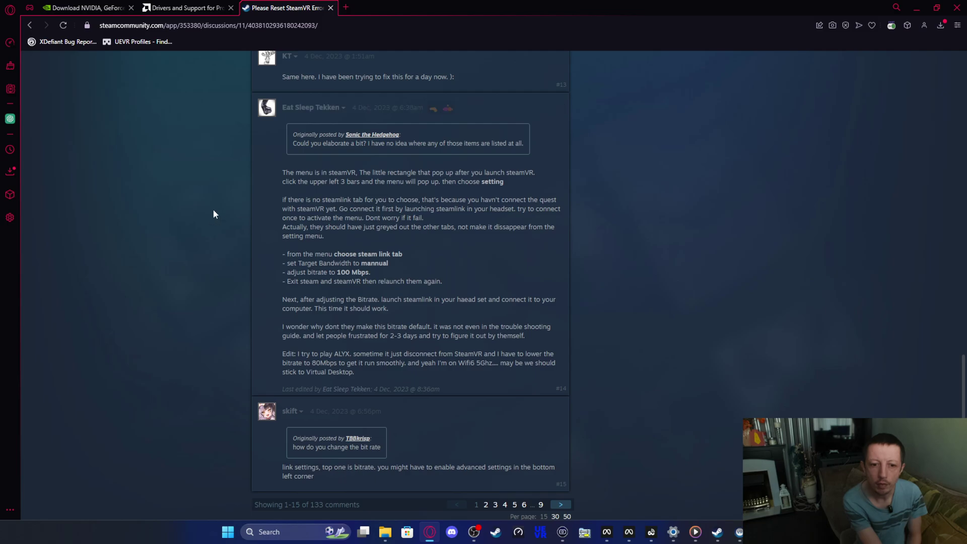
click(29, 24)
Open the Reddit 'Host Not Responding' Steam Link on Quest 2 thread and read its first comments
scroll(146, 91, down, 7)
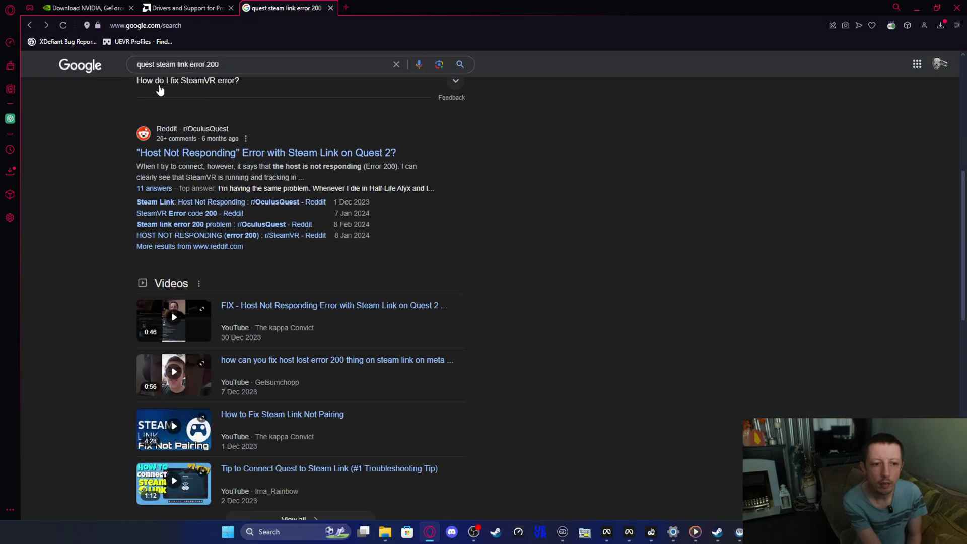
click(317, 153)
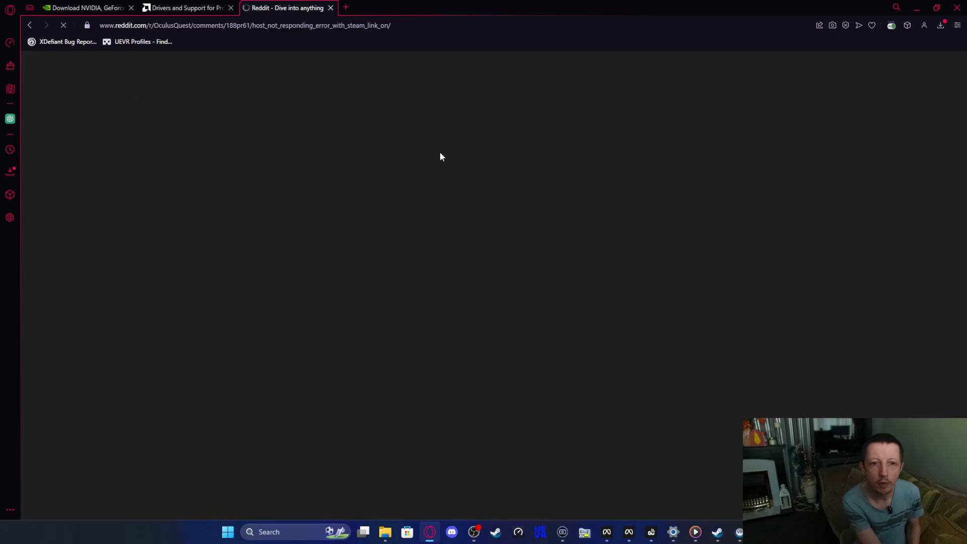
scroll(469, 194, down, 3)
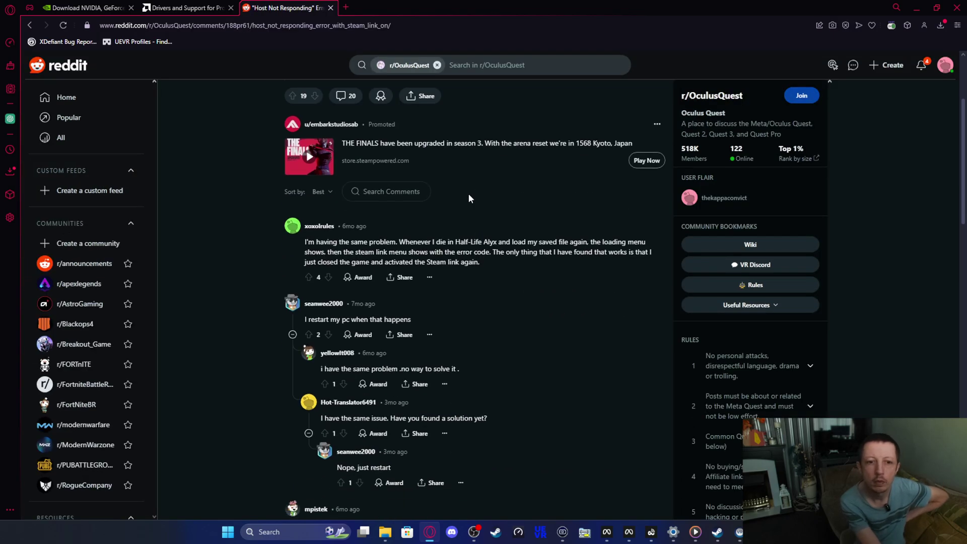
scroll(468, 197, down, 3)
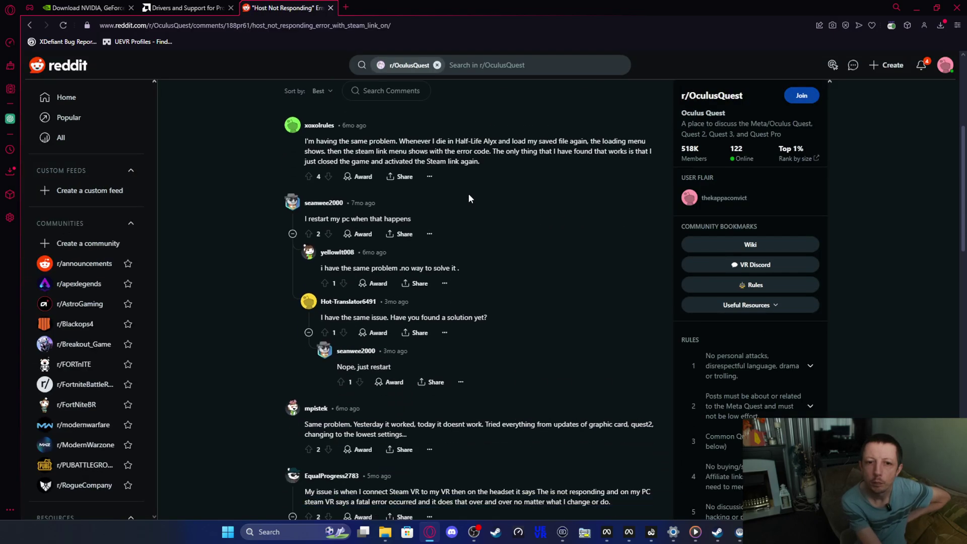
scroll(469, 198, down, 2)
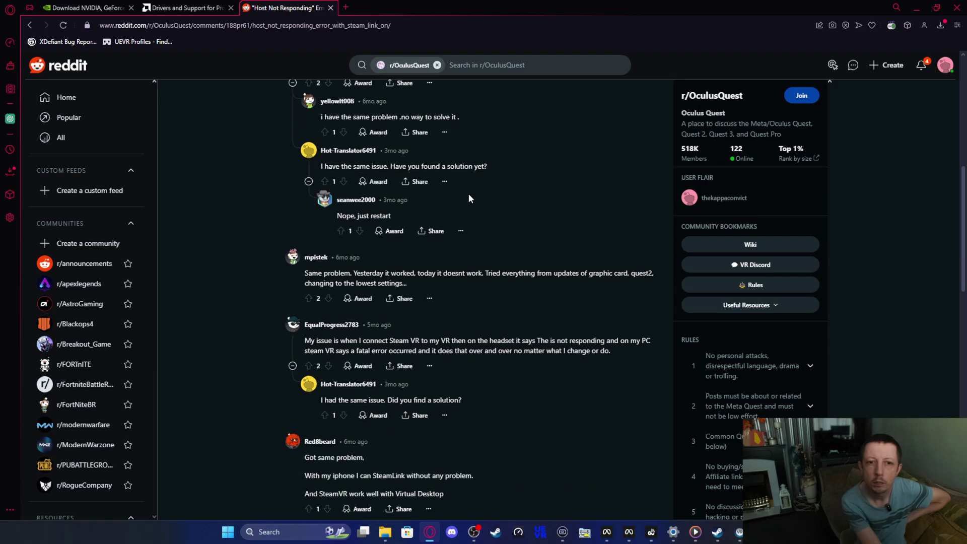
scroll(468, 198, down, 3)
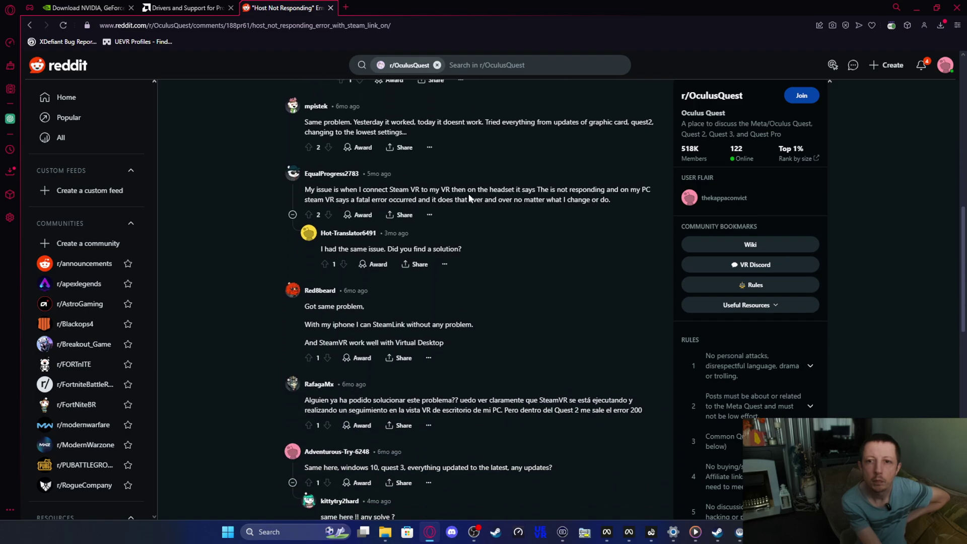
scroll(470, 198, down, 1)
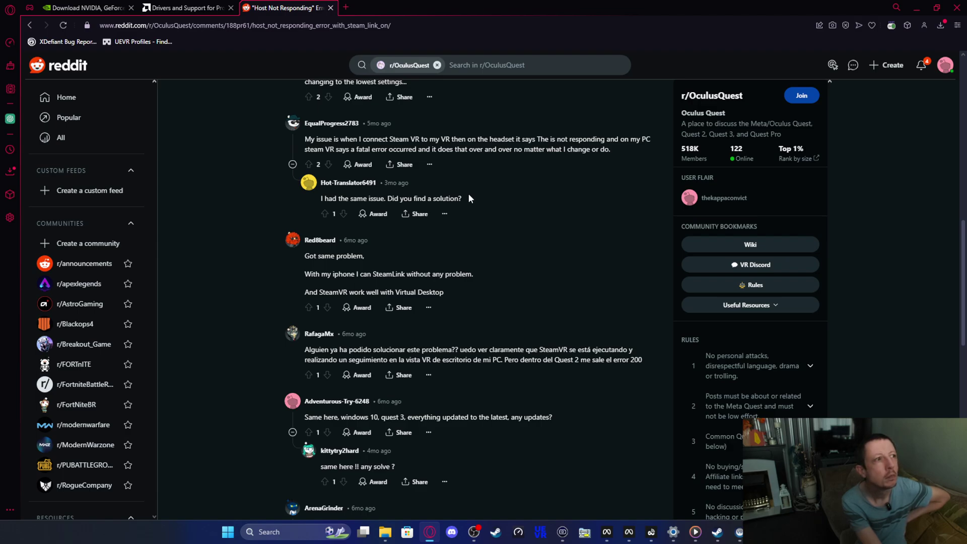
Read the rest of the comments, scroll back to the top, and minimise the browser
scroll(469, 199, down, 7)
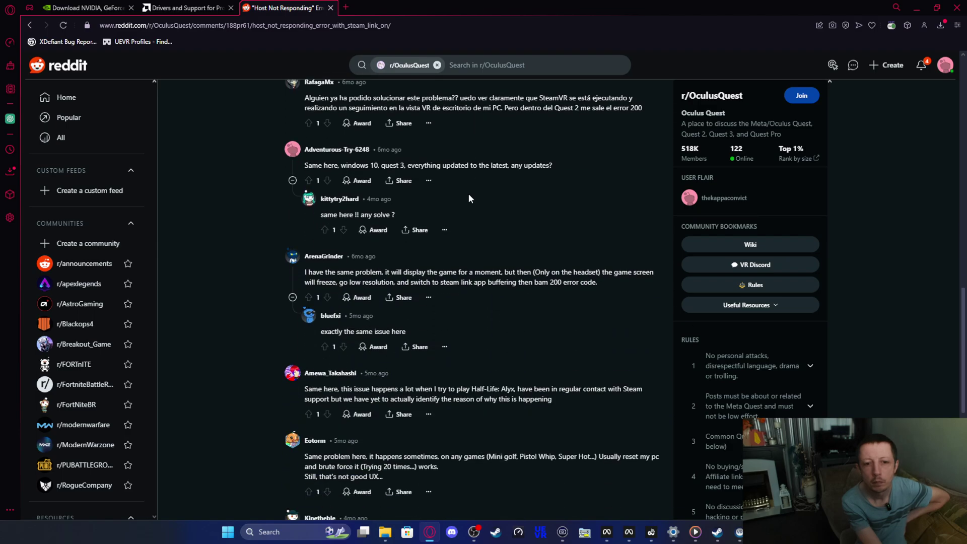
scroll(469, 198, down, 3)
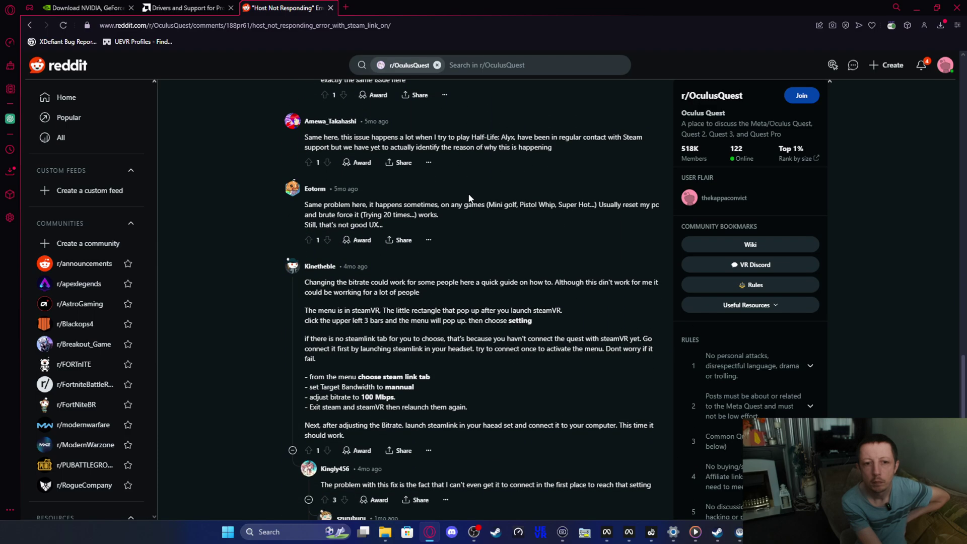
scroll(468, 198, down, 2)
scroll(469, 193, down, 1)
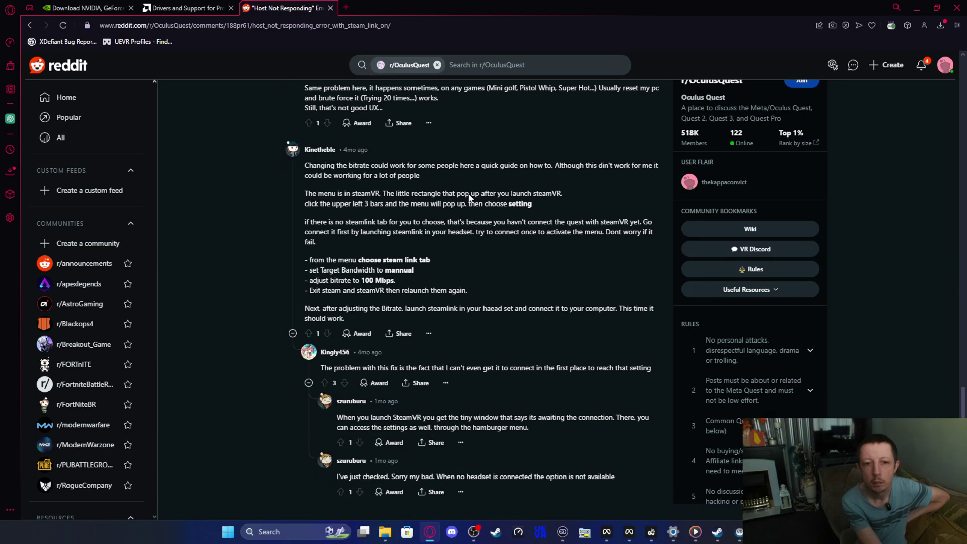
scroll(469, 195, up, 15)
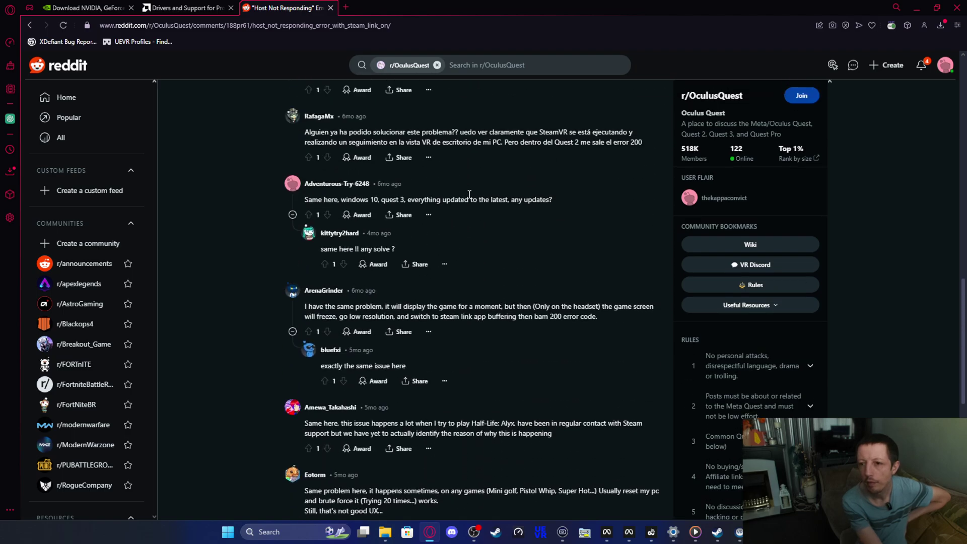
scroll(469, 194, up, 4)
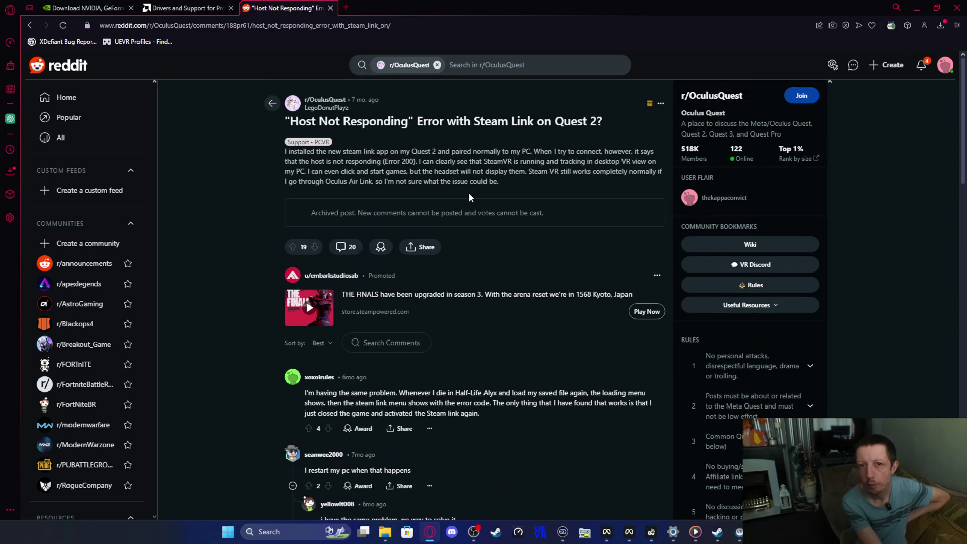
click(917, 8)
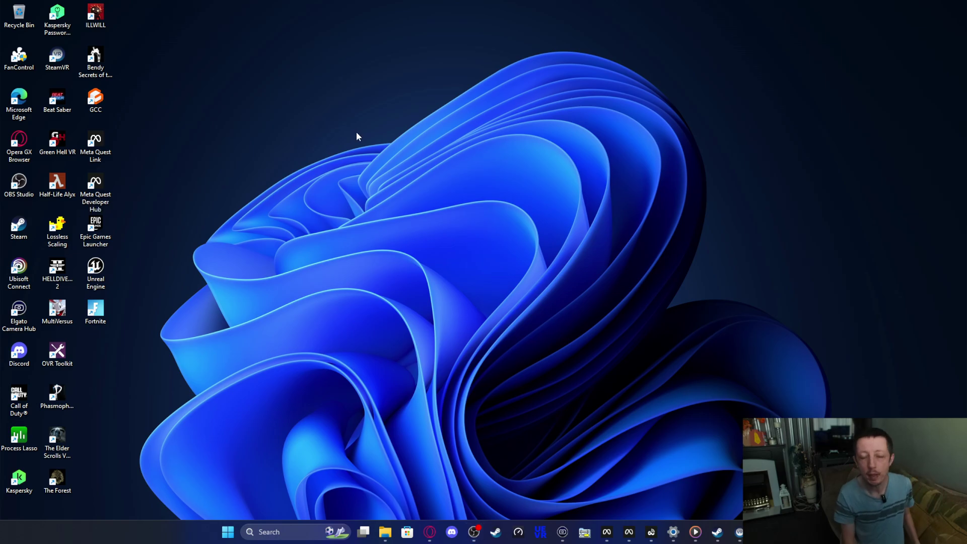